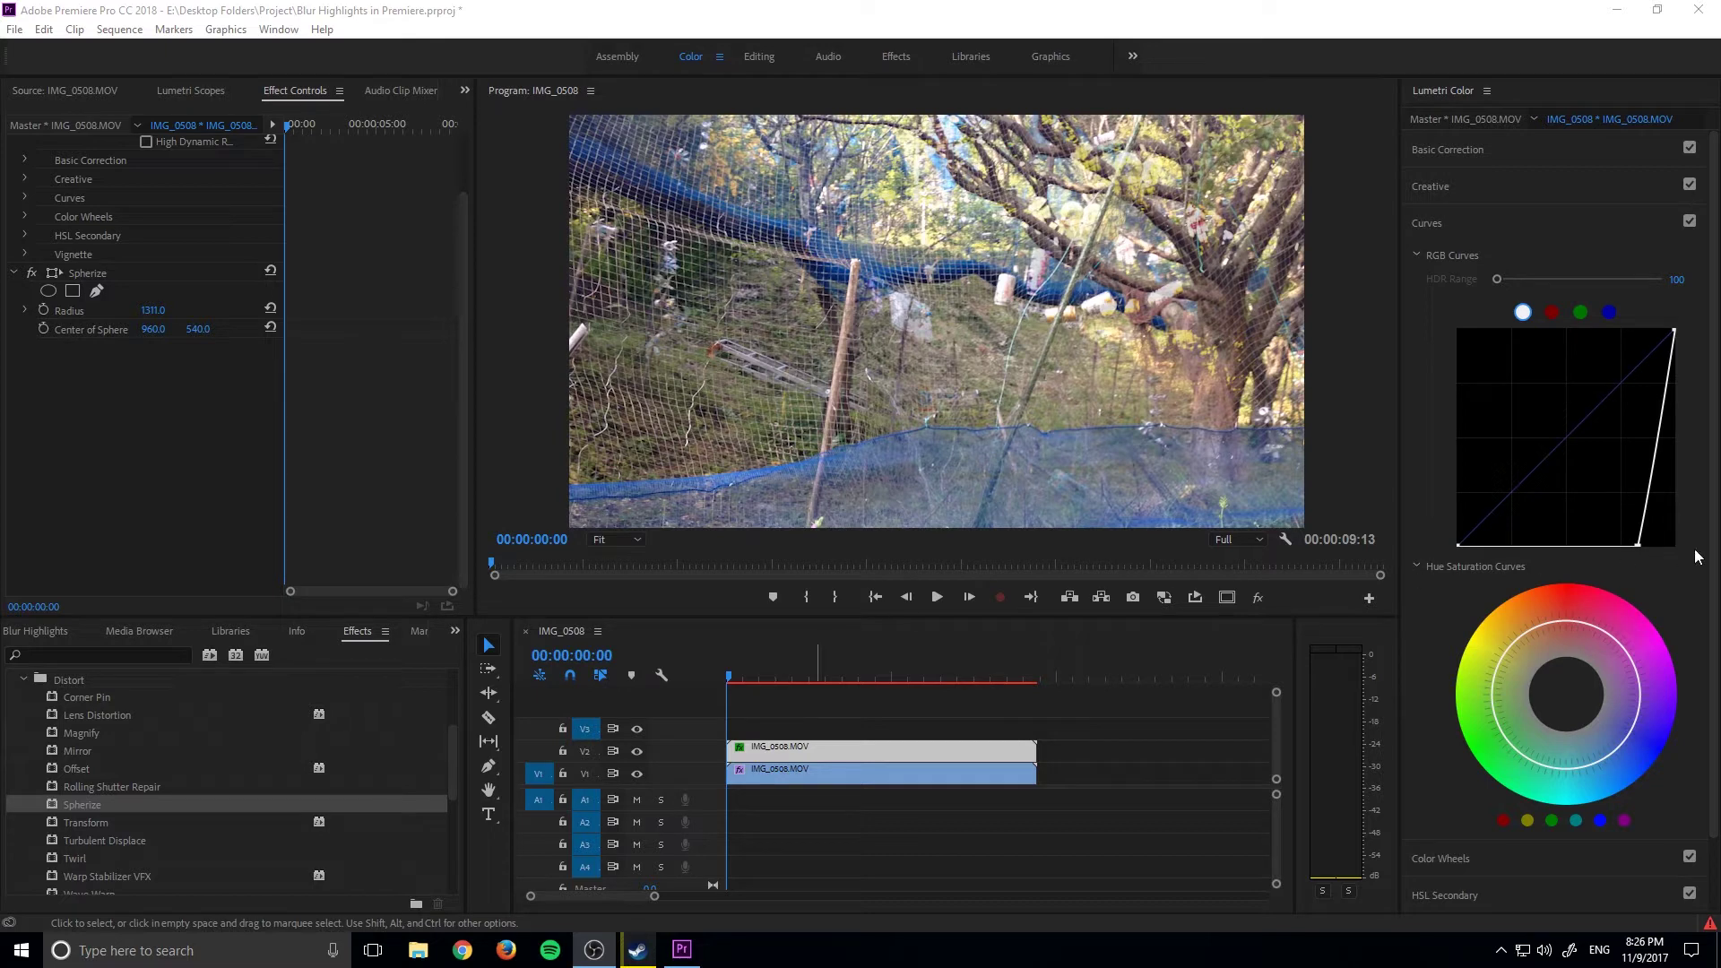
# Step: Drag the dark point of the V2 clip's Lumetri RGB curve so only the brightest tones remain
pyautogui.click(637, 773)
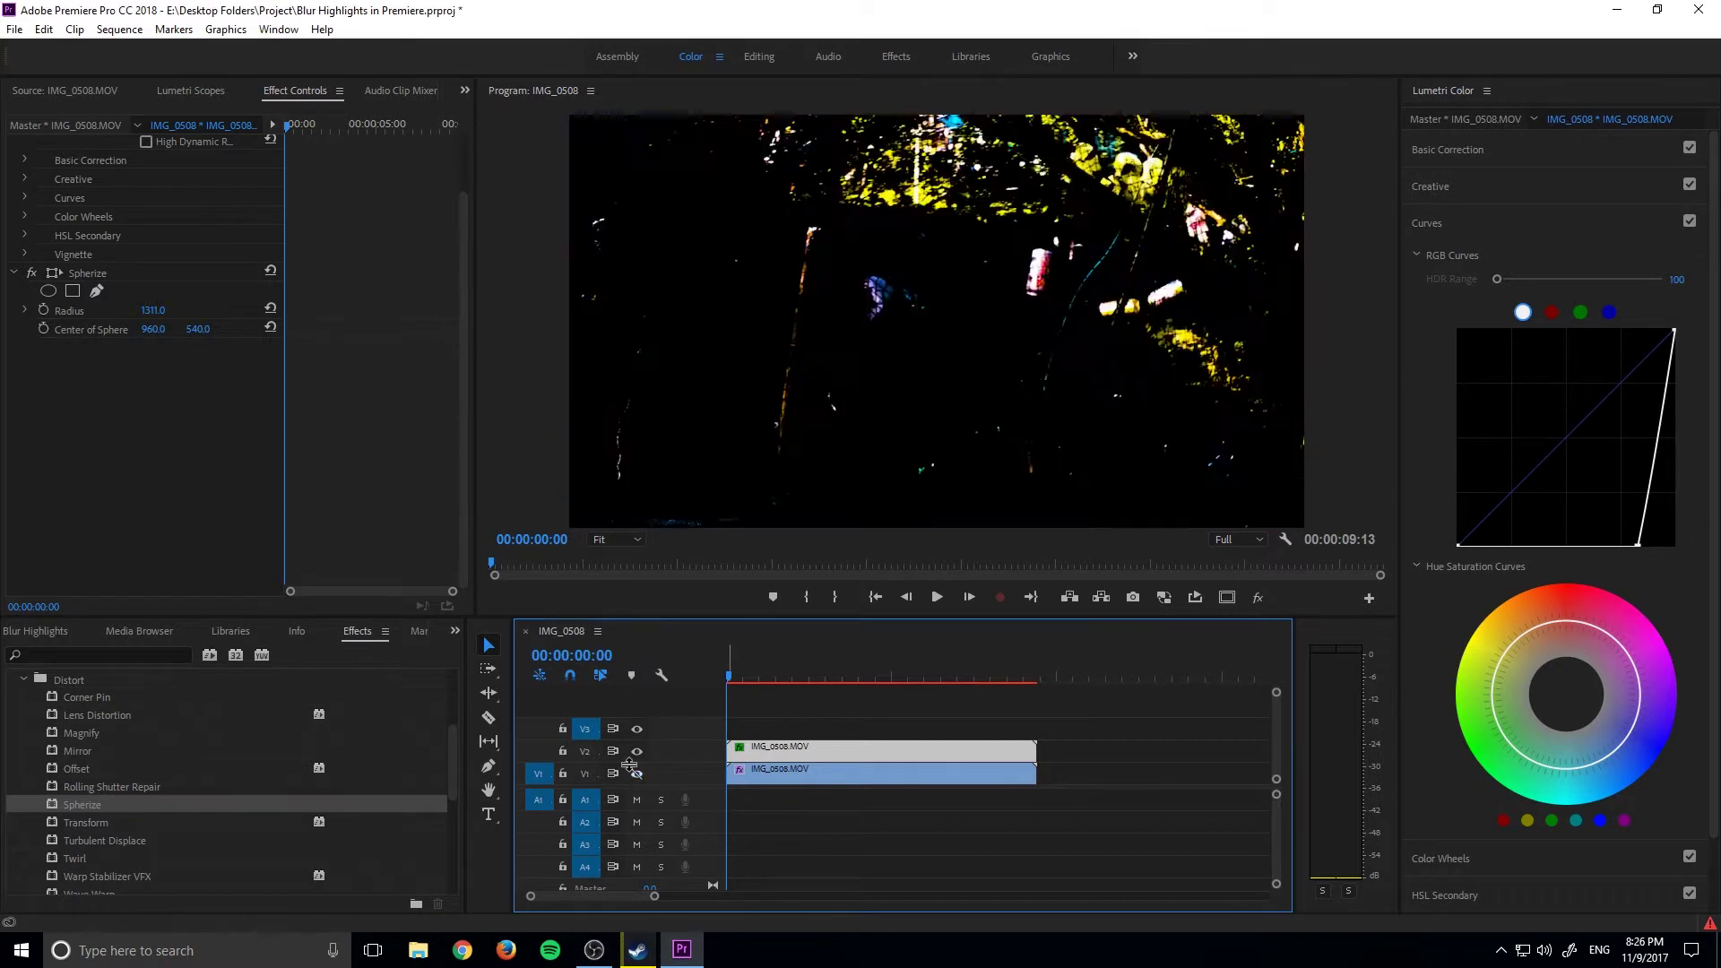
pyautogui.click(636, 773)
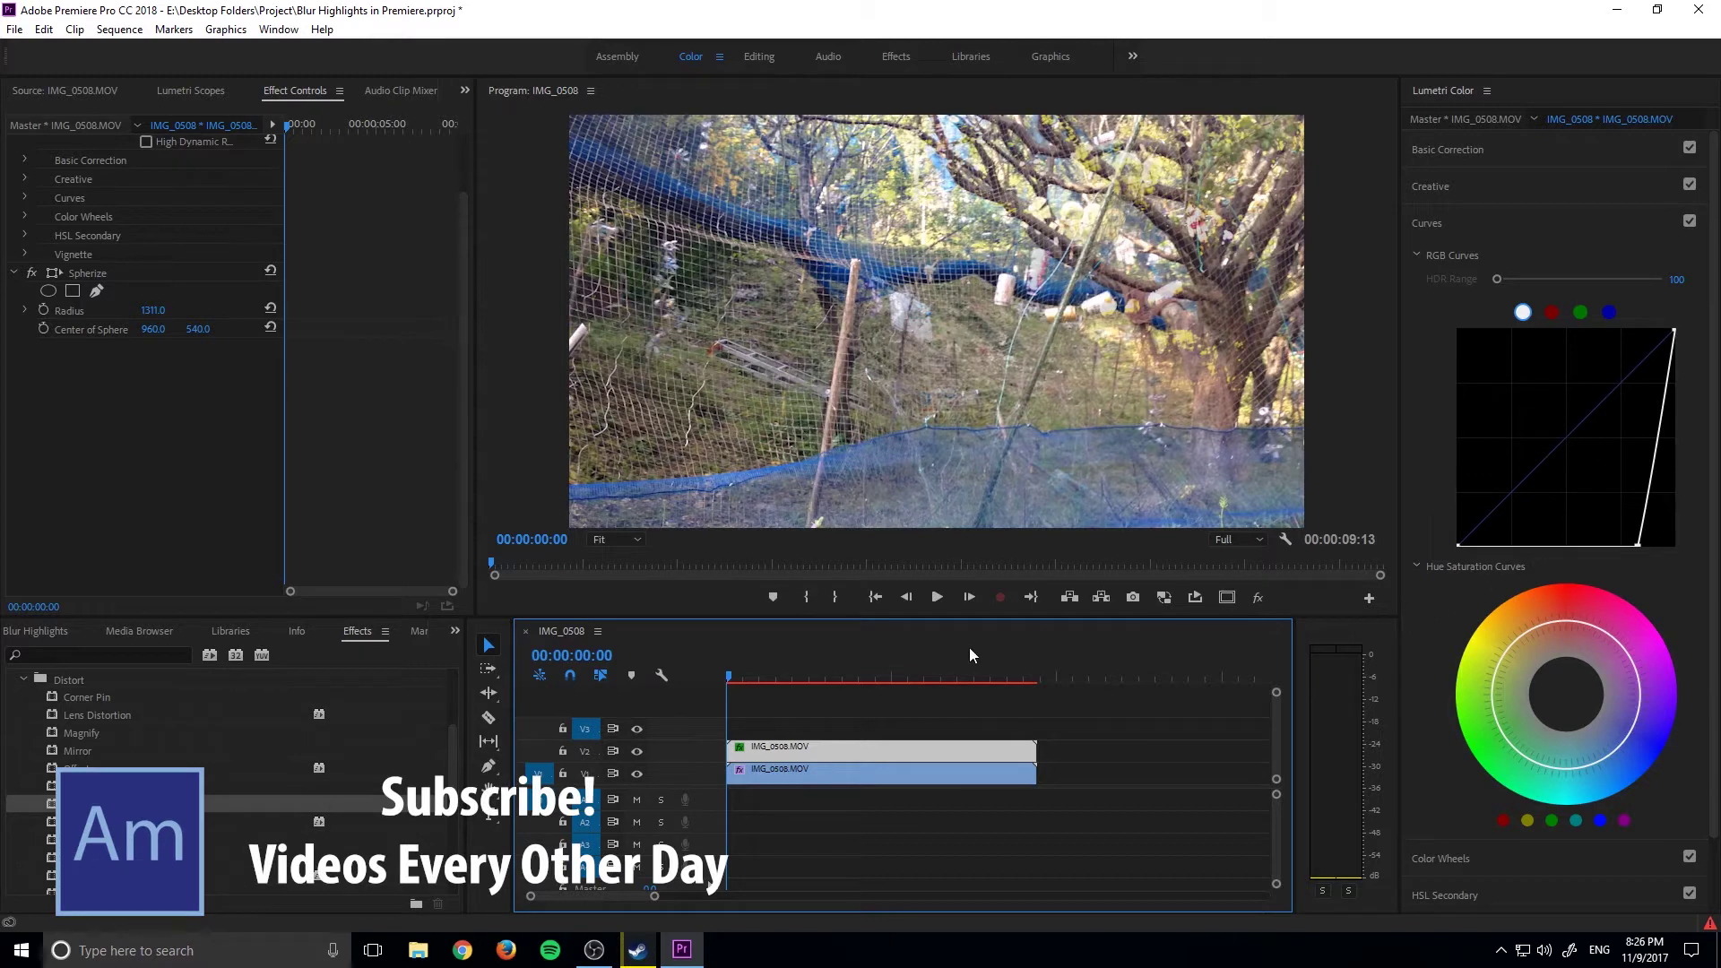
pyautogui.click(876, 768)
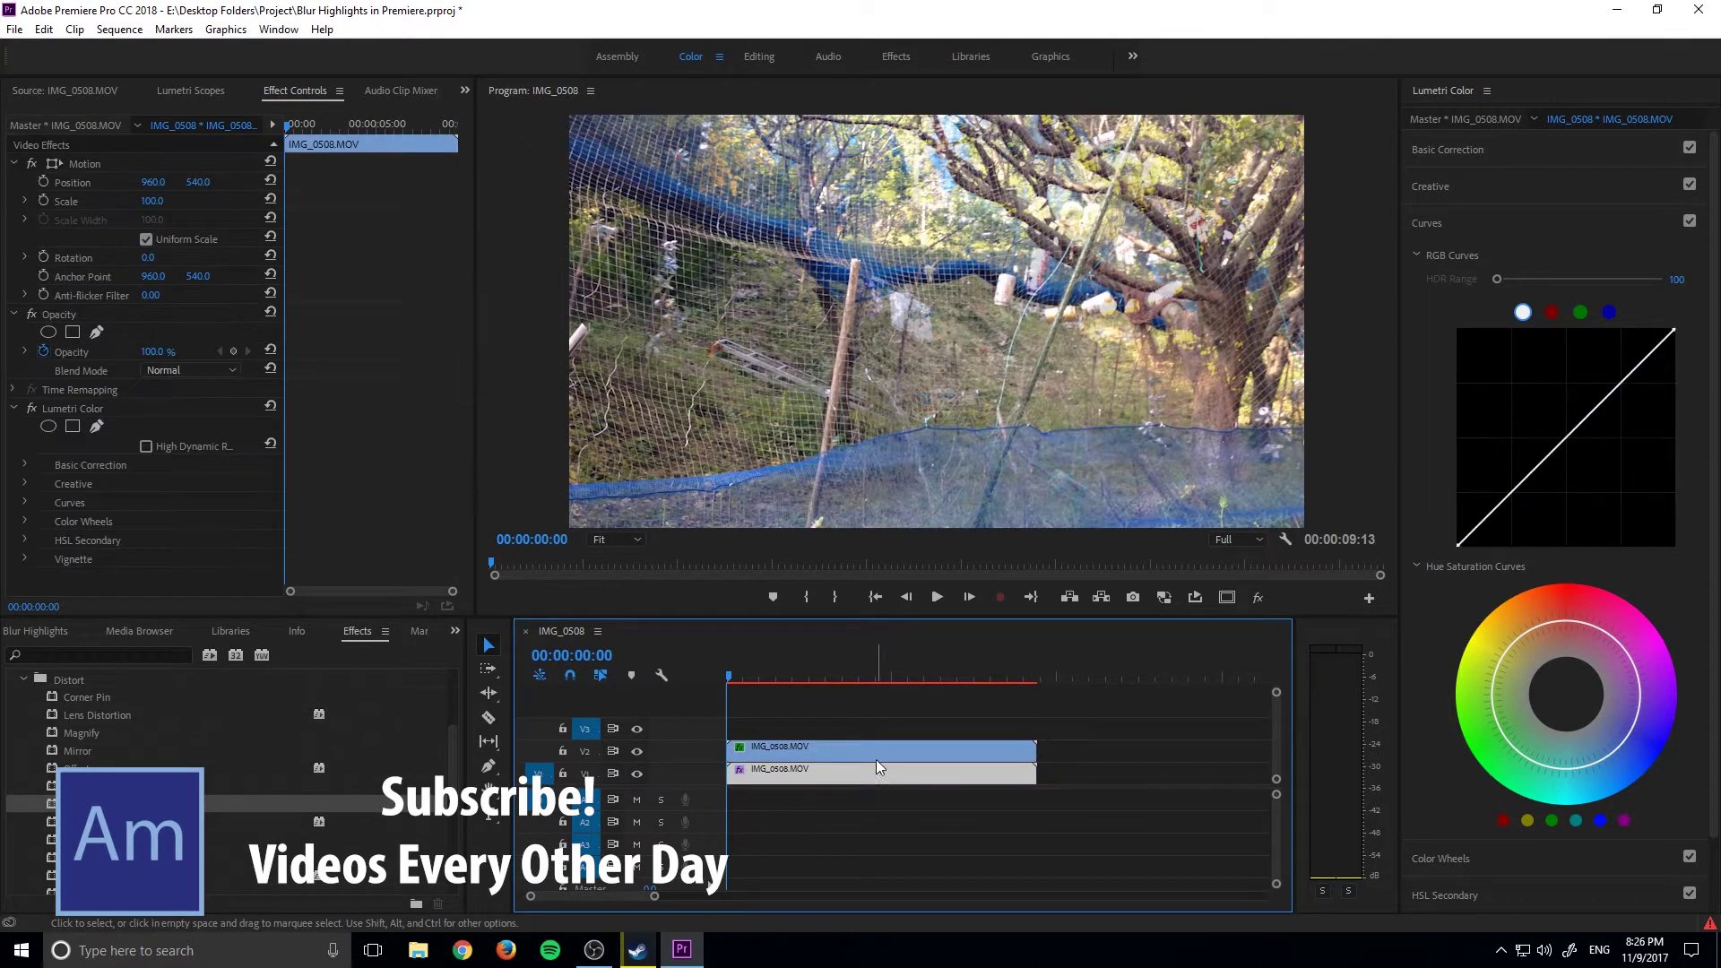
pyautogui.click(874, 751)
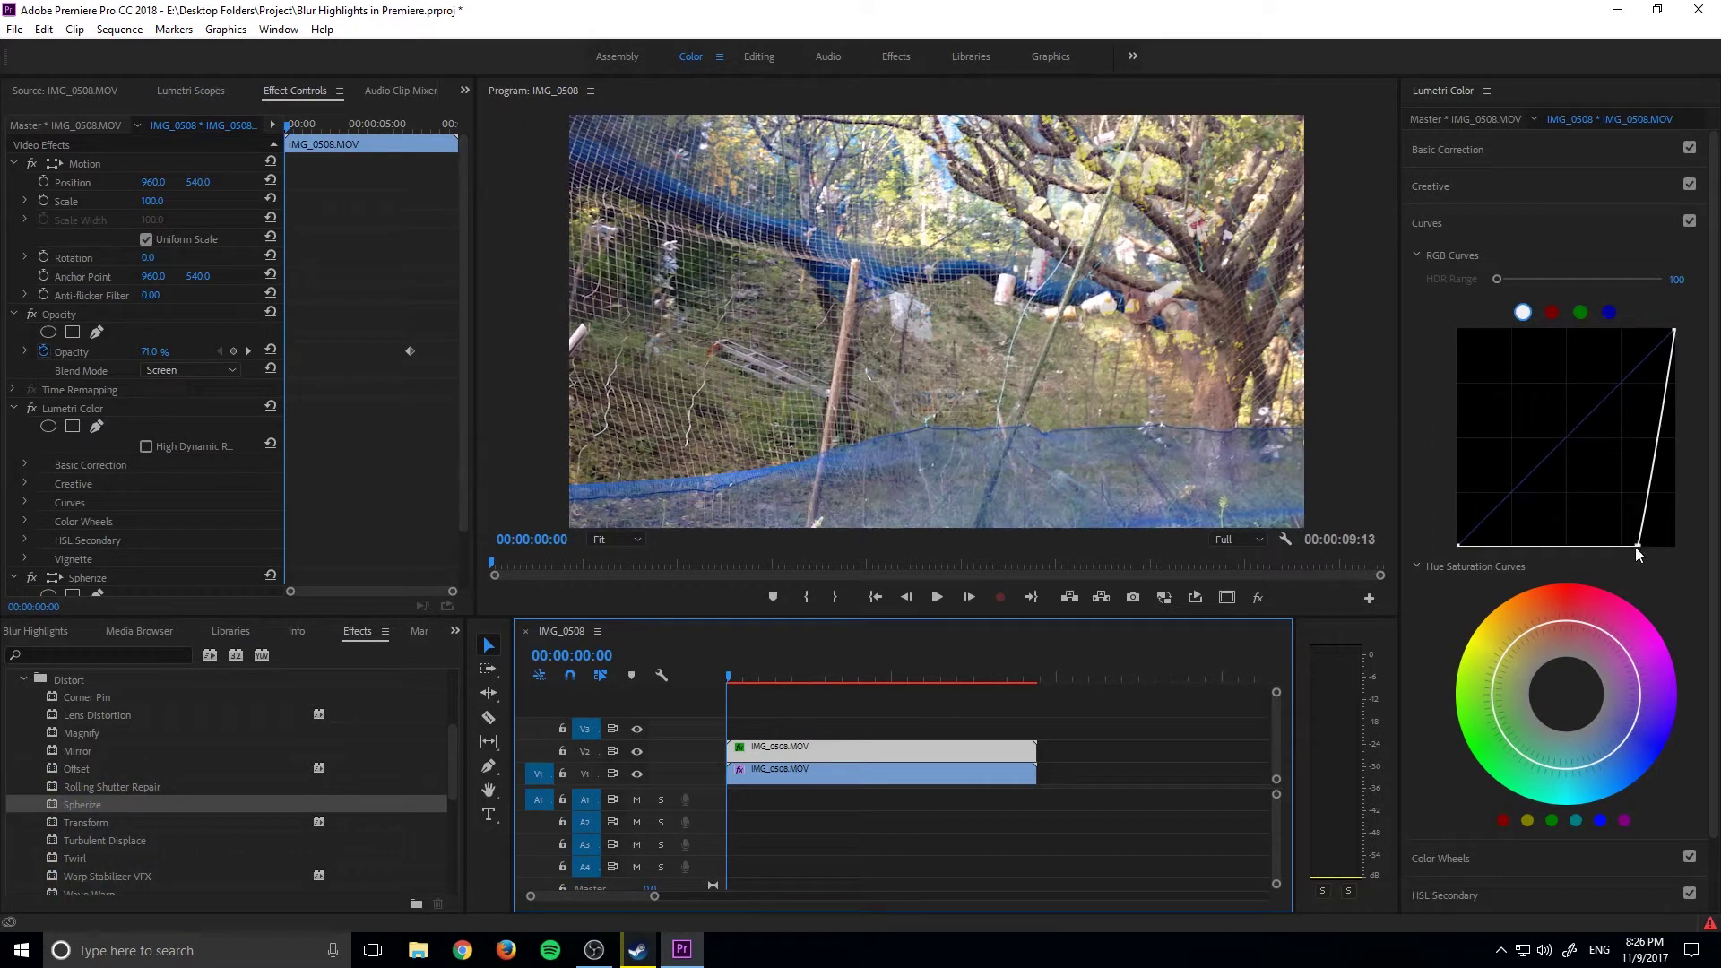
pyautogui.moveTo(1636, 544)
pyautogui.mouseDown()
pyautogui.moveTo(1559, 404)
pyautogui.moveTo(1647, 548)
pyautogui.mouseUp()
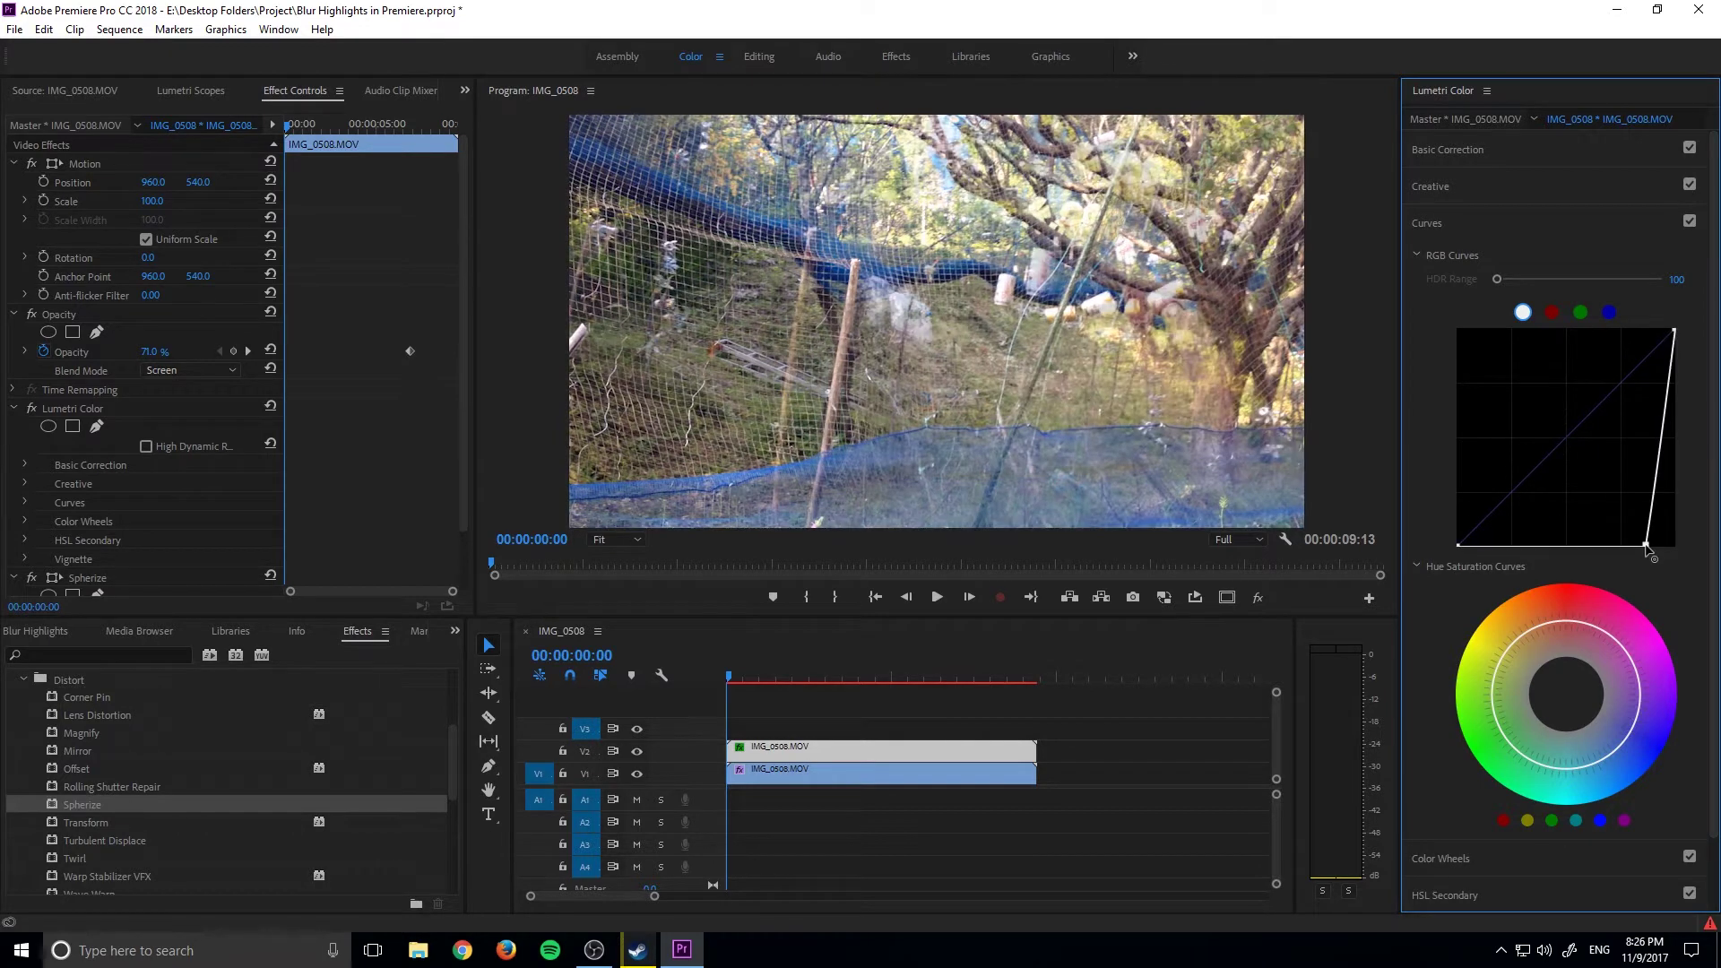
# Step: Hide the V1 track so only the V2 highlights layer shows on black
pyautogui.click(640, 758)
pyautogui.click(638, 774)
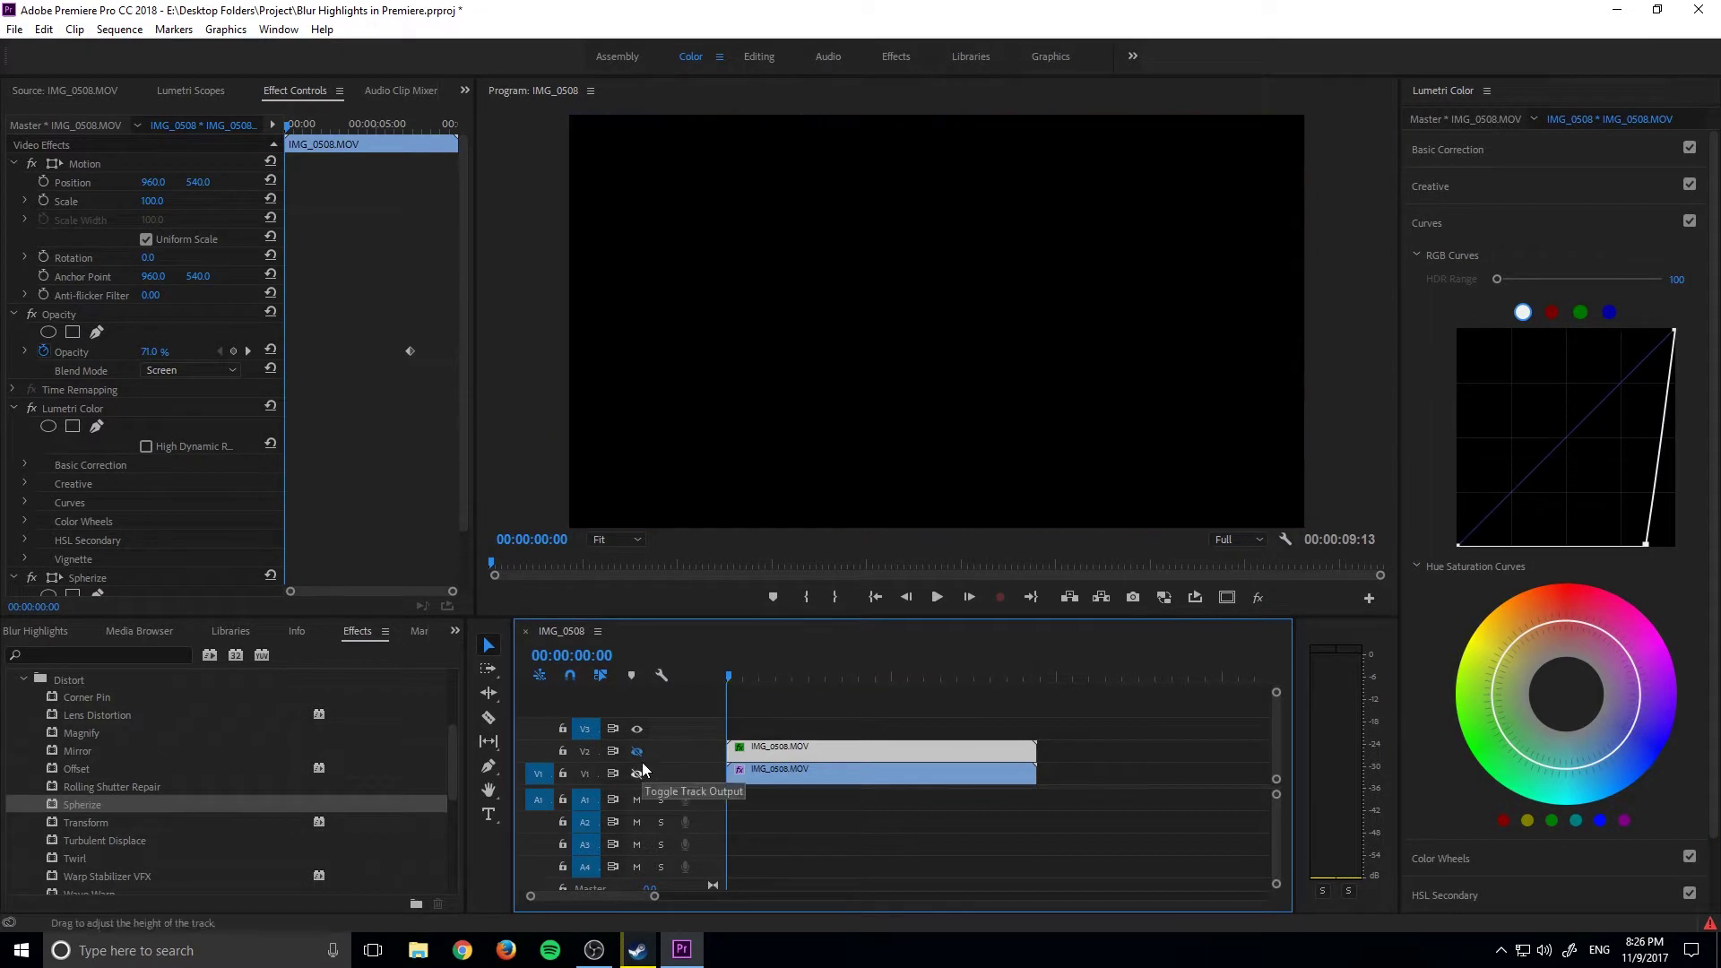
pyautogui.click(638, 753)
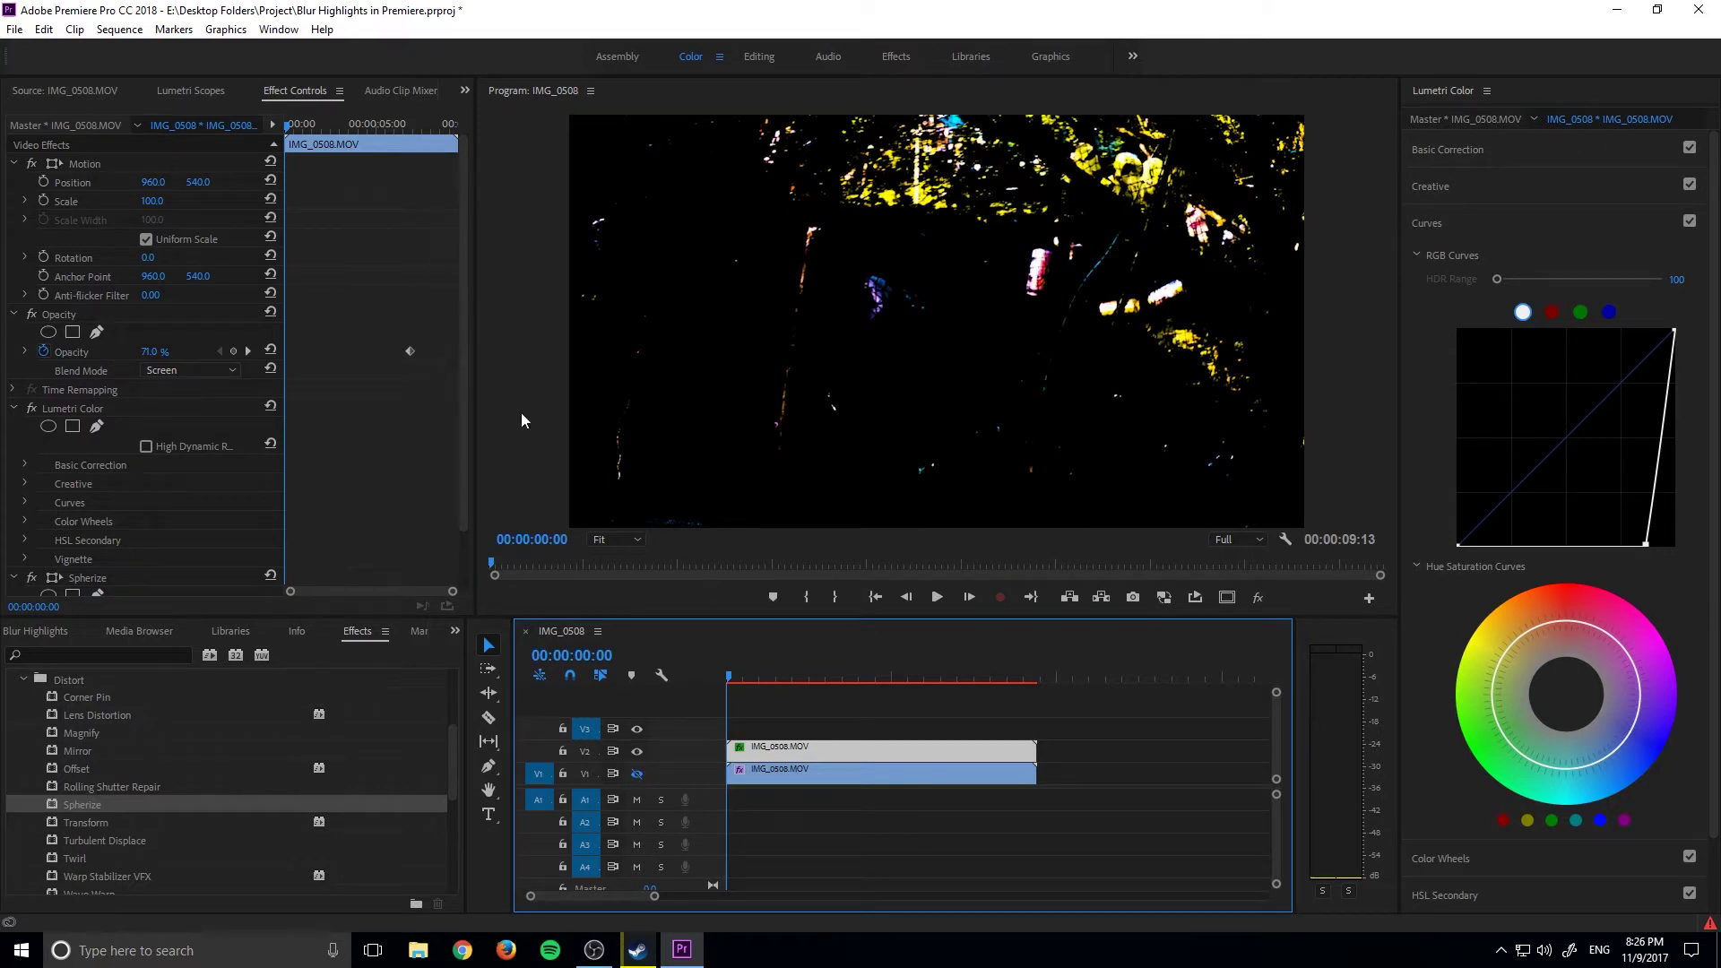
# Step: Keep Screen as the V2 highlights blend mode and show the V1 original clip again
pyautogui.click(180, 369)
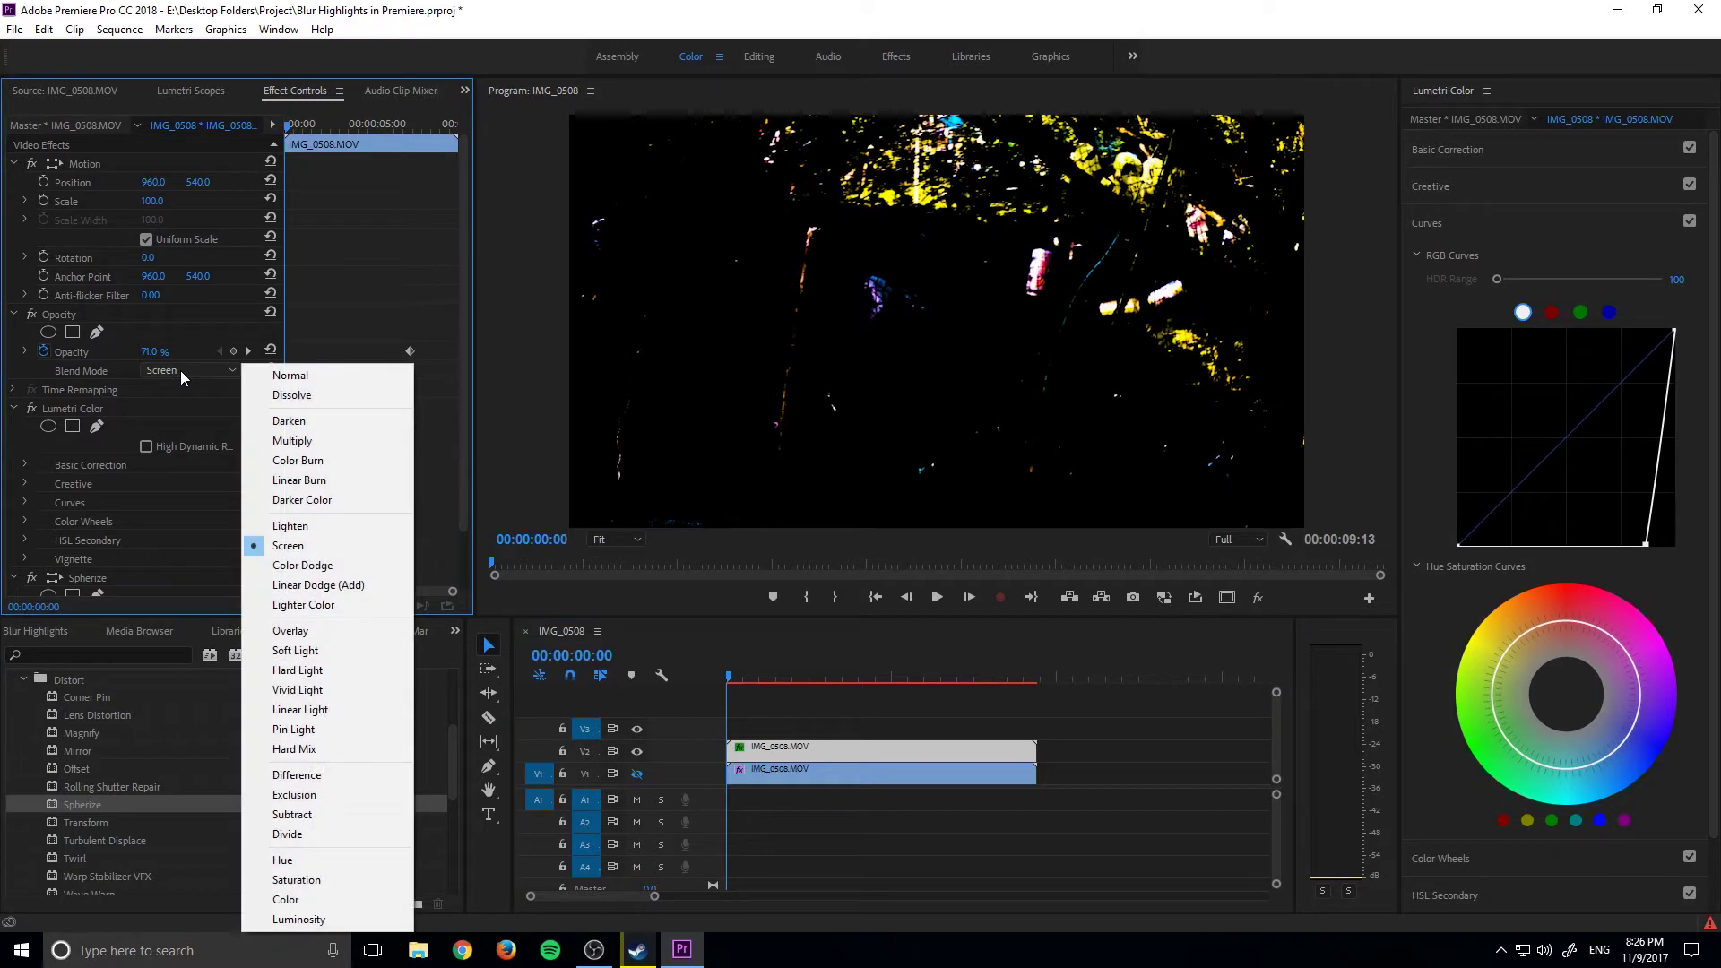
pyautogui.click(181, 369)
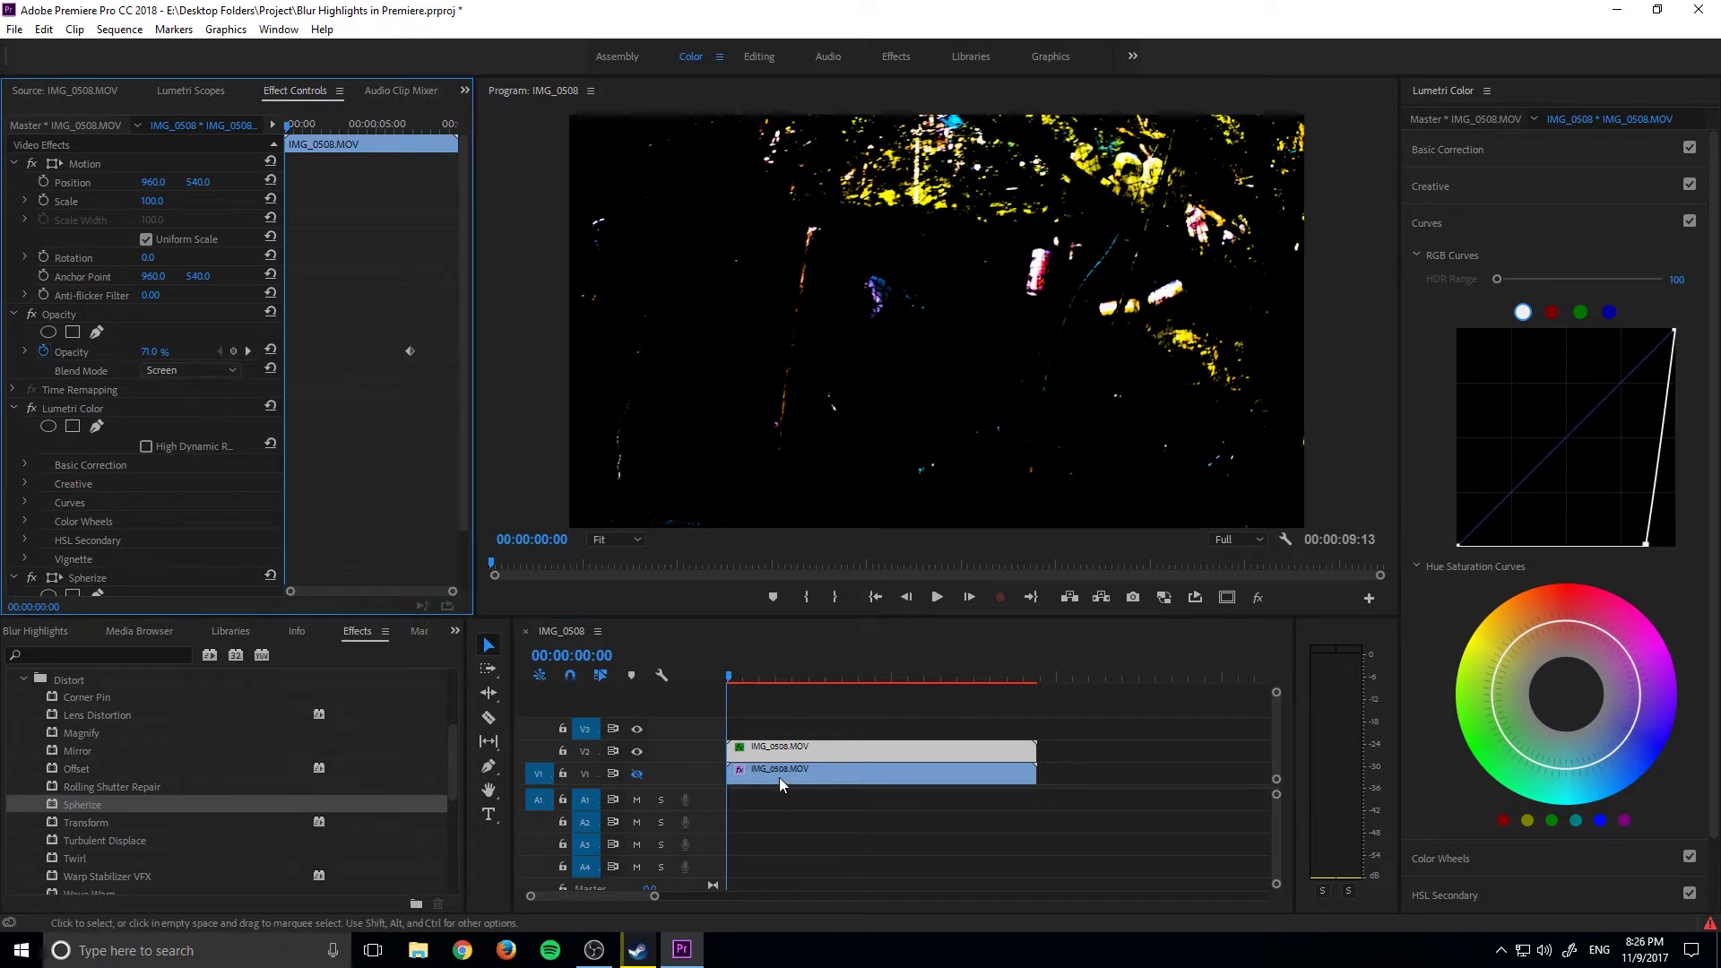
pyautogui.click(637, 773)
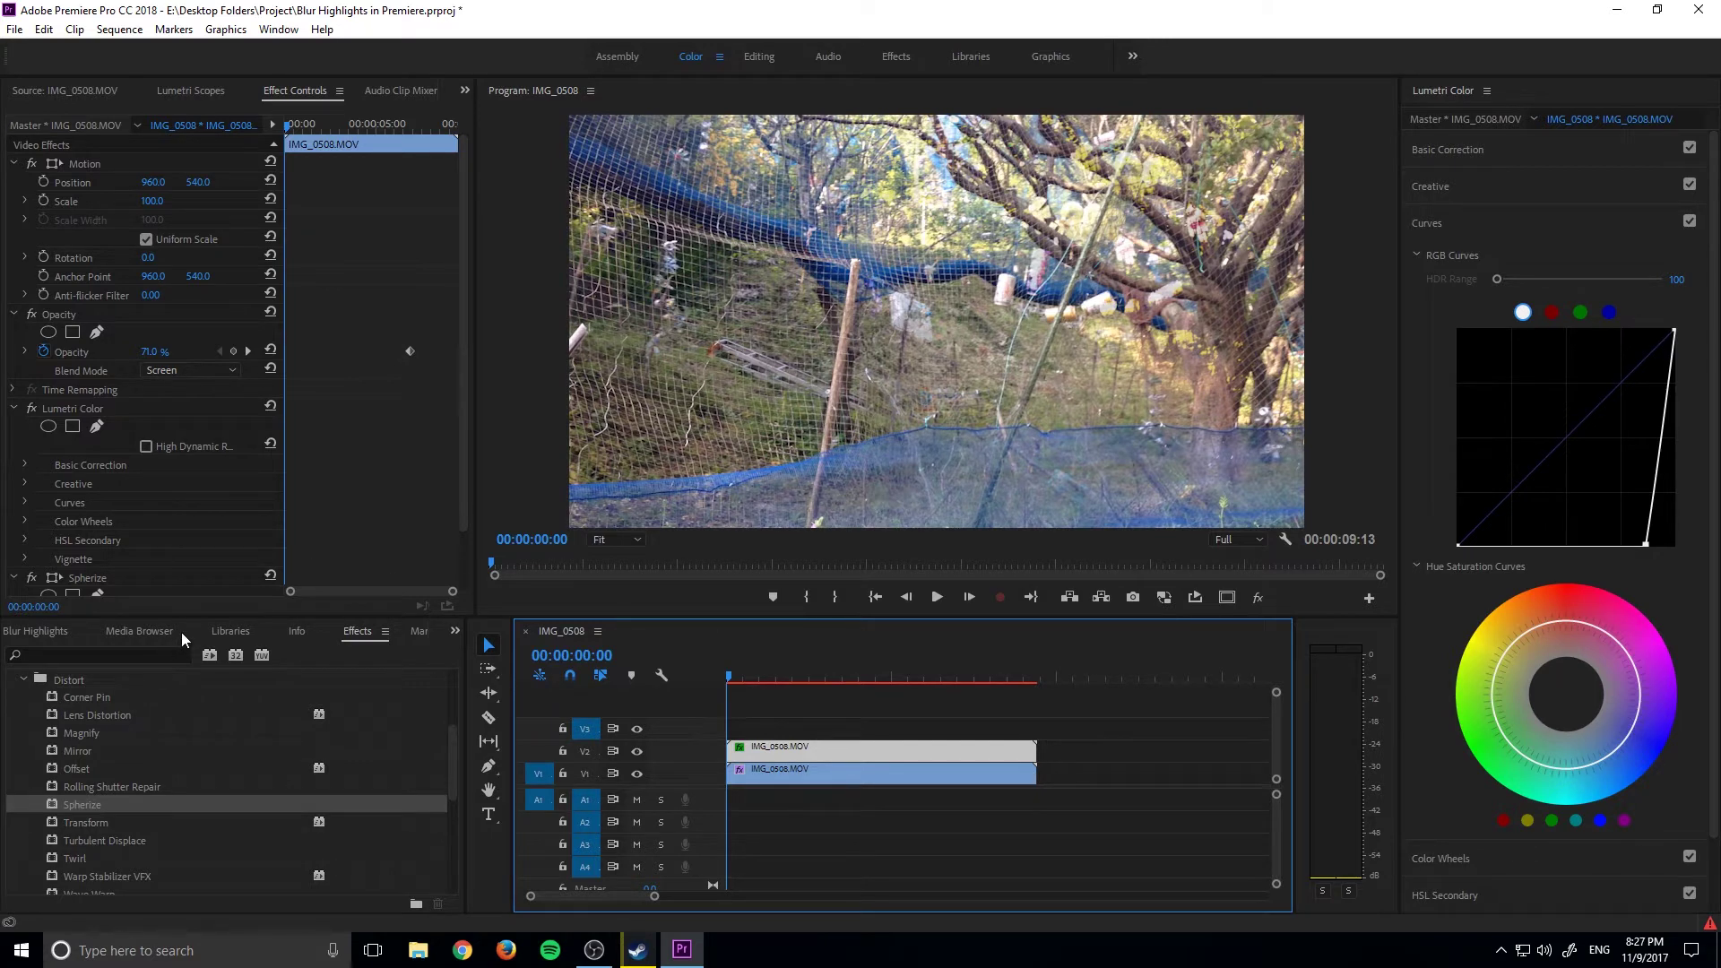
pyautogui.click(636, 773)
pyautogui.moveTo(87, 810); pyautogui.dragTo(755, 752)
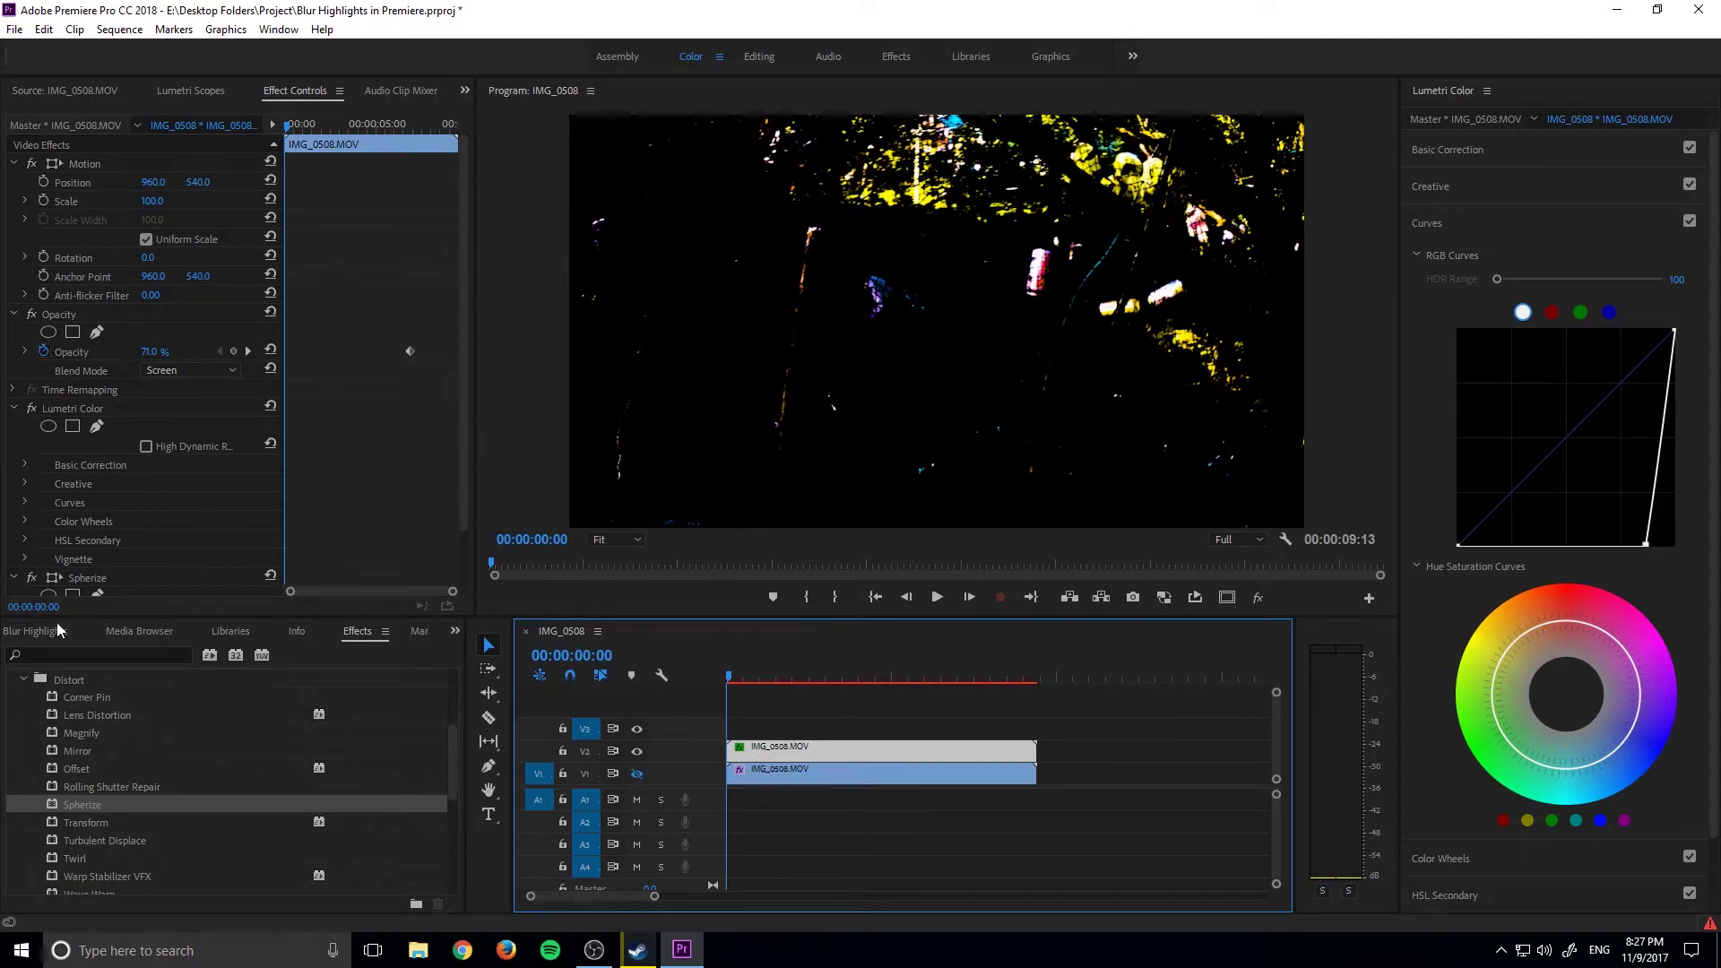
pyautogui.scroll(-2, 36, 486)
pyautogui.click(33, 511)
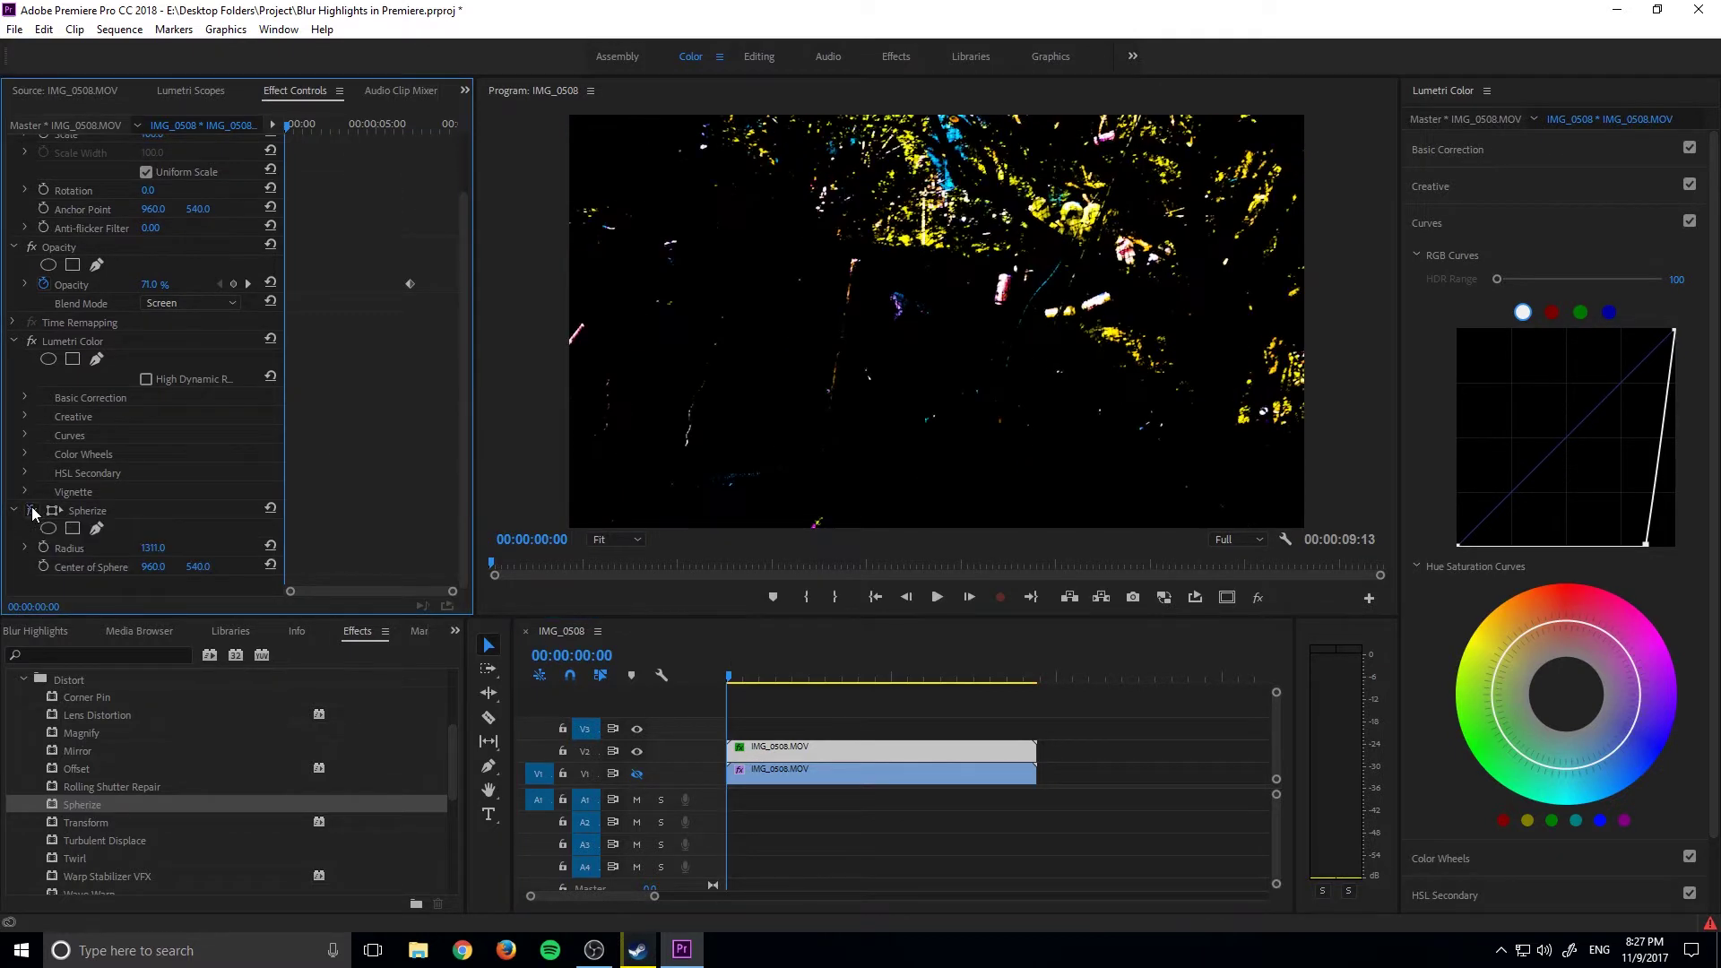
pyautogui.click(32, 511)
pyautogui.click(32, 510)
pyautogui.click(32, 511)
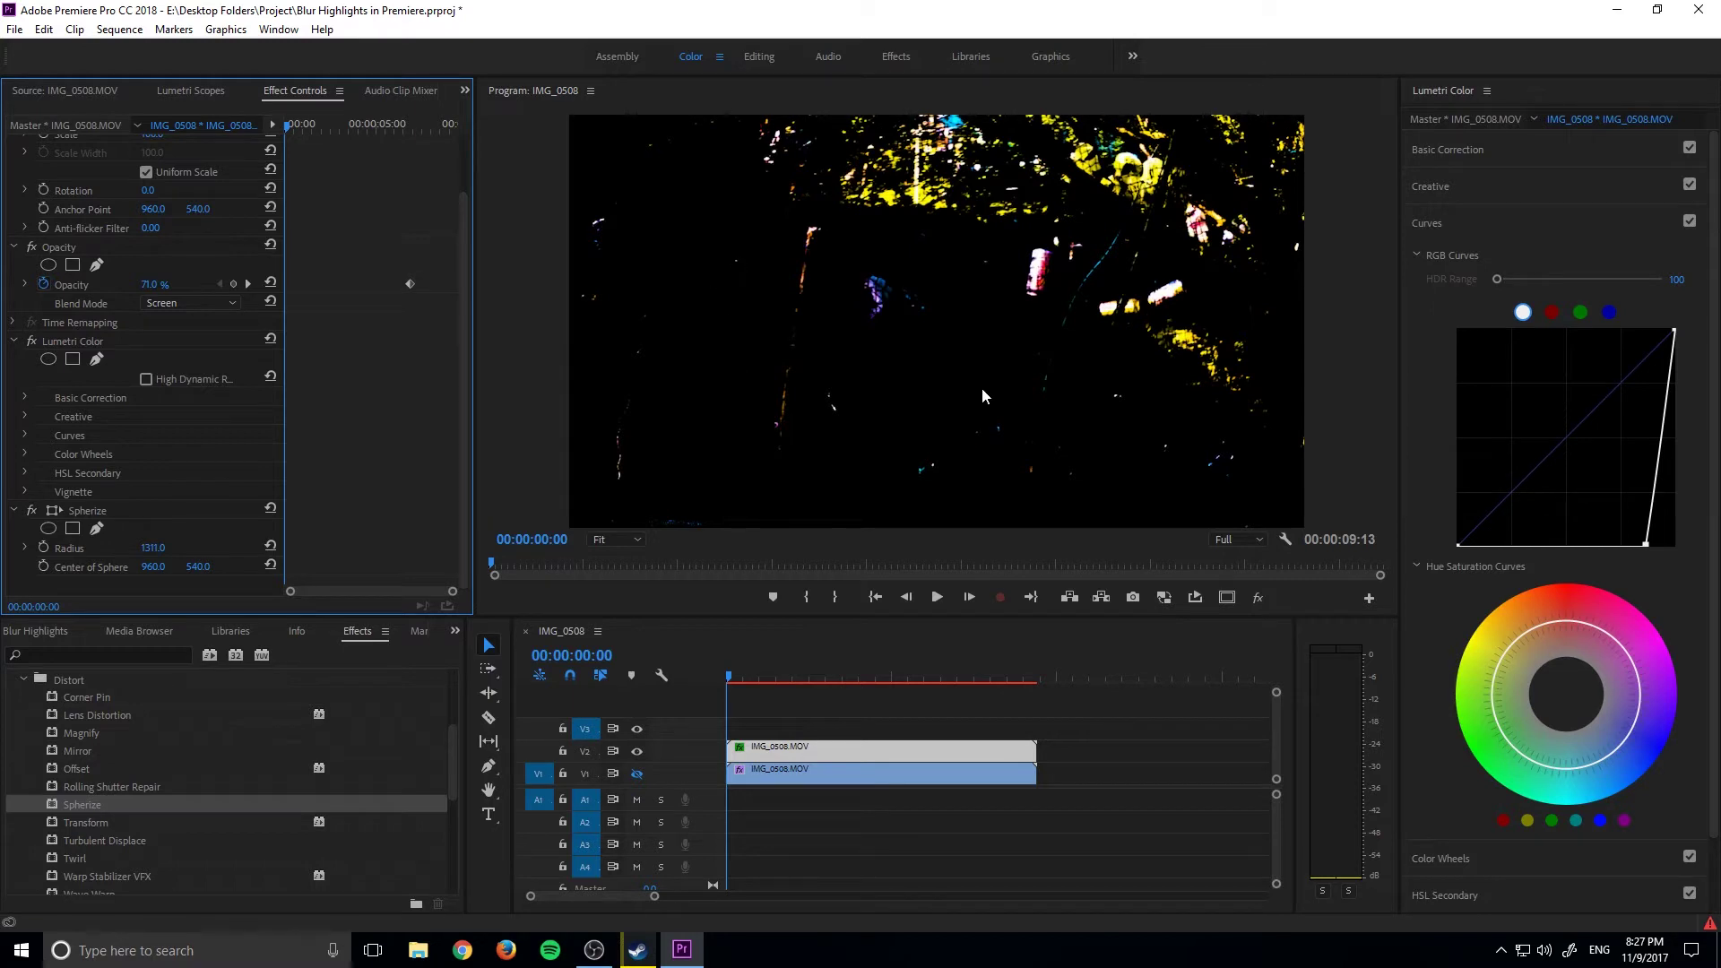
pyautogui.click(637, 773)
pyautogui.click(638, 774)
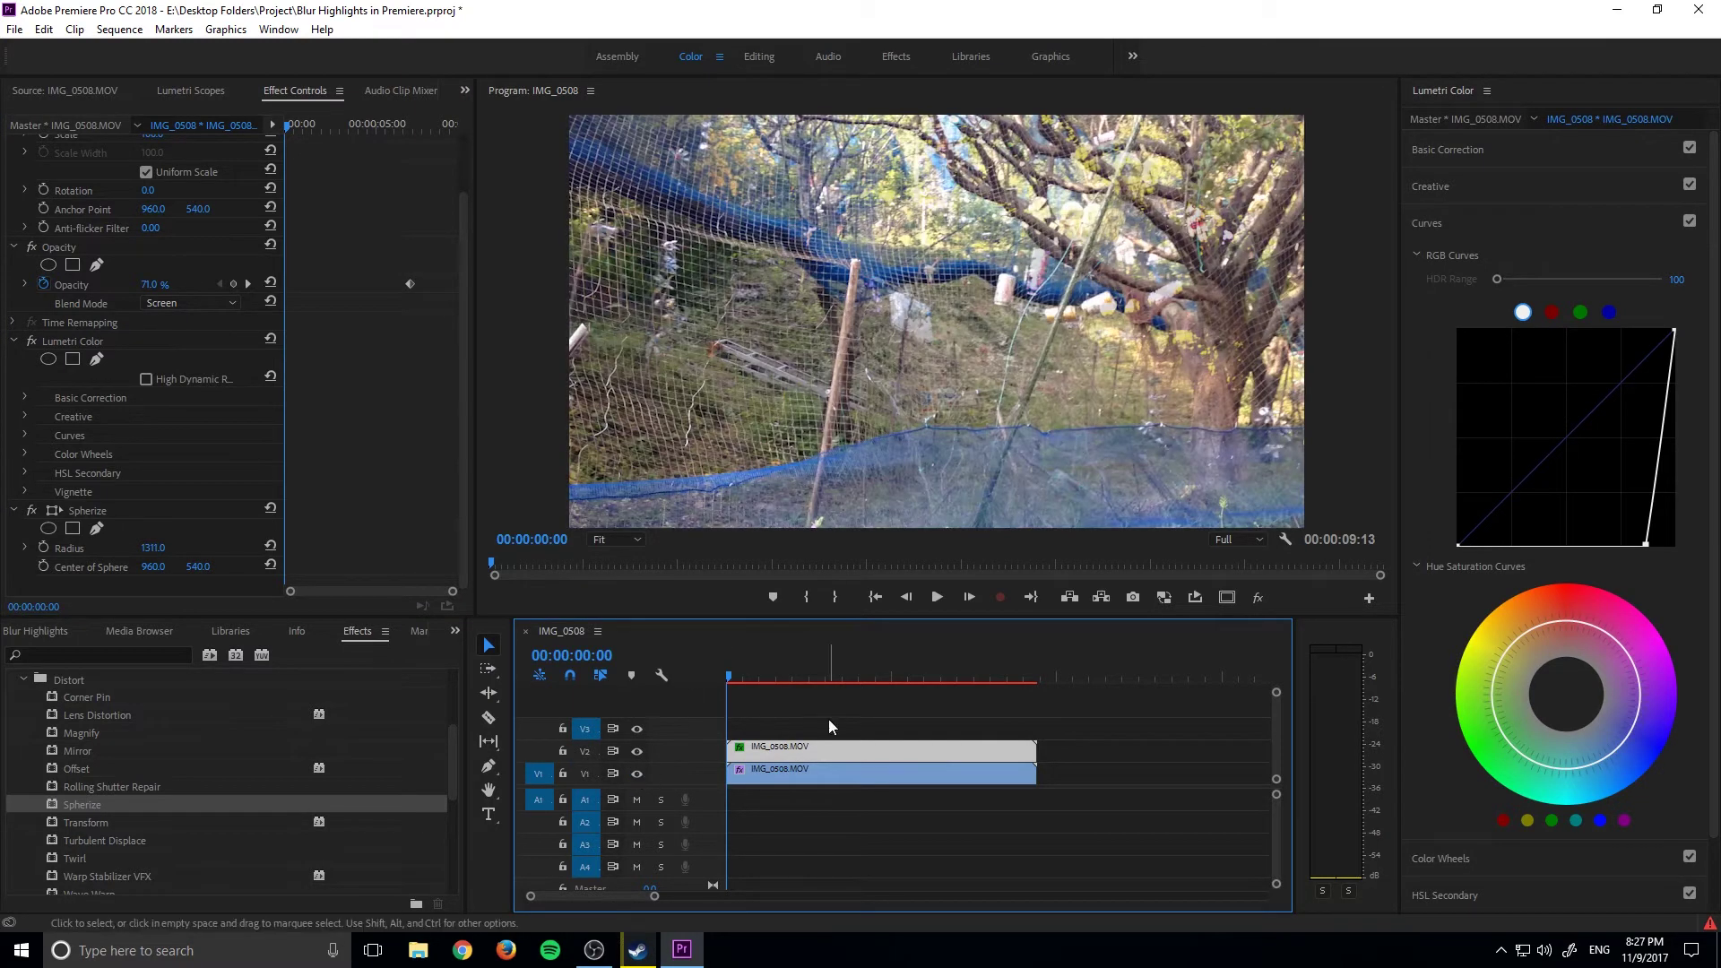
pyautogui.press('space')
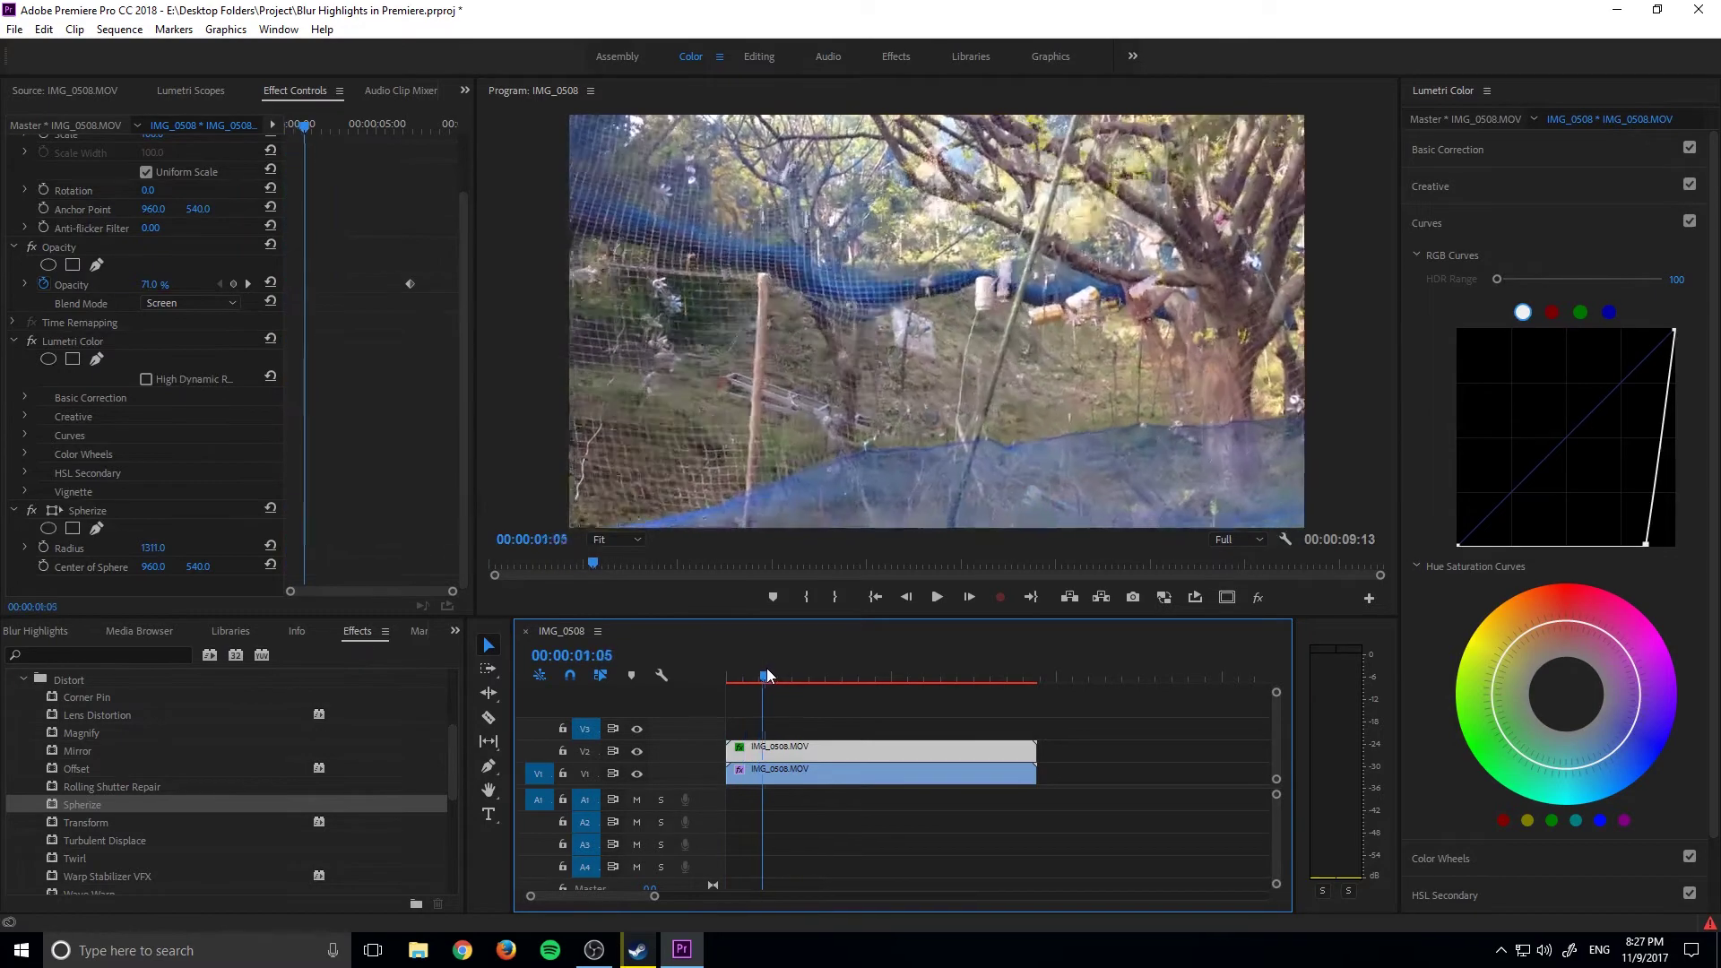
pyautogui.moveTo(774, 668)
pyautogui.mouseDown()
pyautogui.moveTo(810, 674)
pyautogui.moveTo(772, 675)
pyautogui.mouseUp()
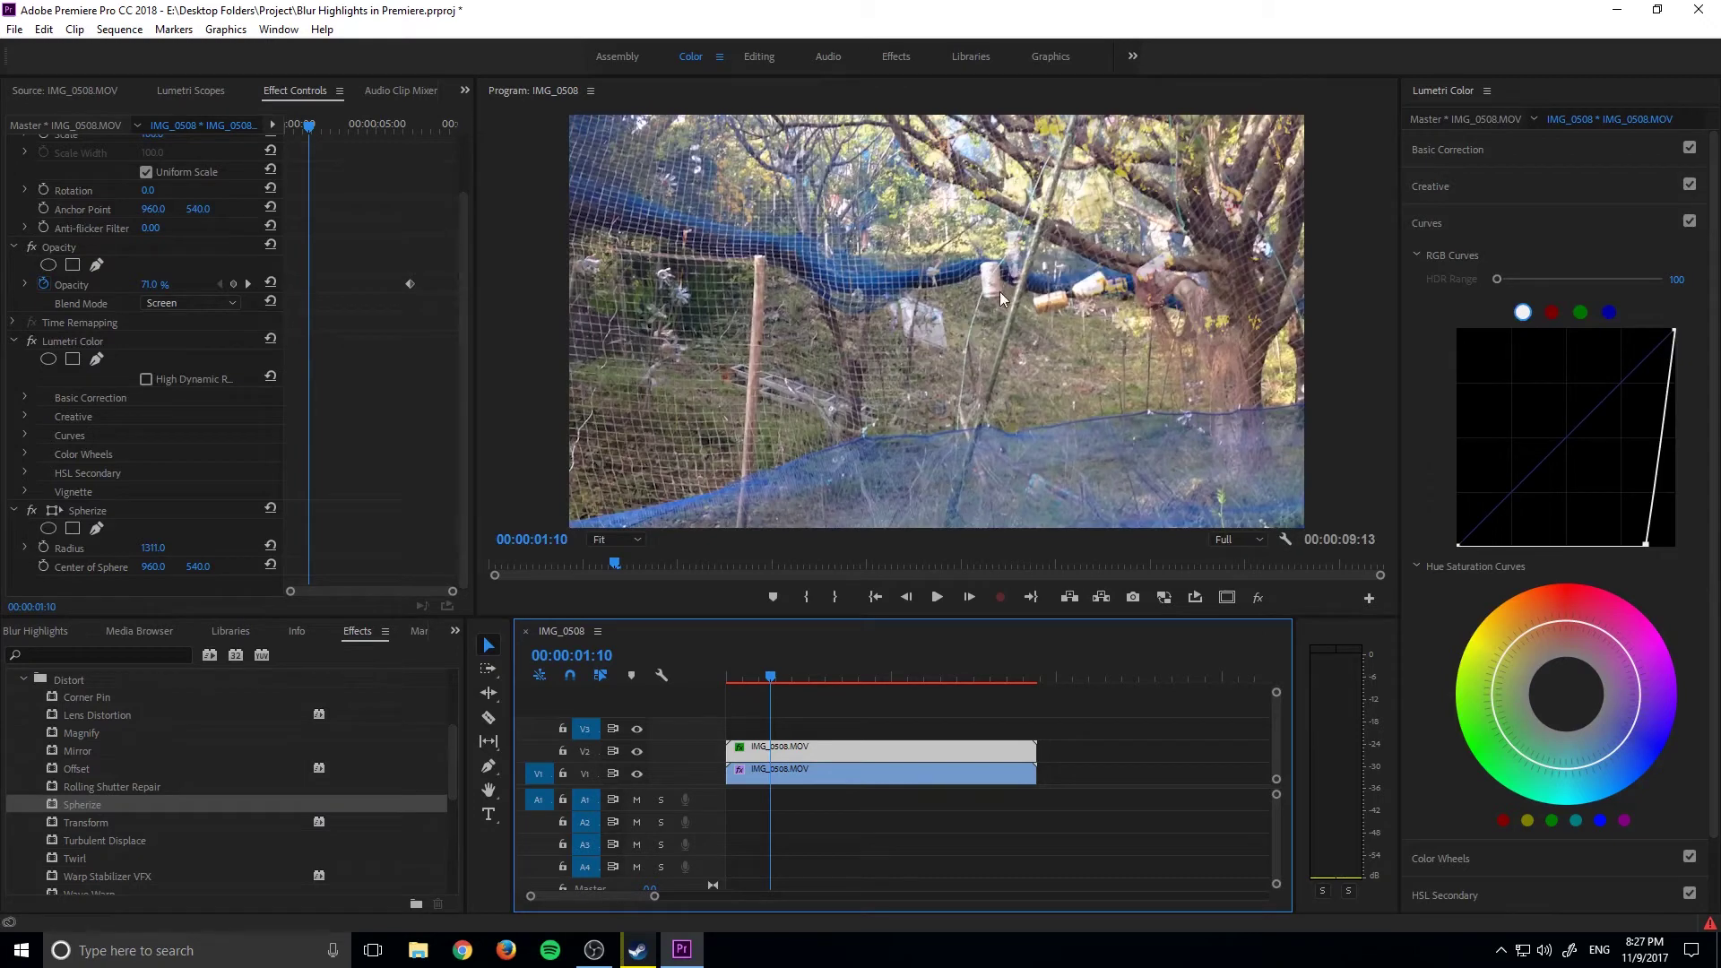
pyautogui.moveTo(771, 682); pyautogui.dragTo(789, 681)
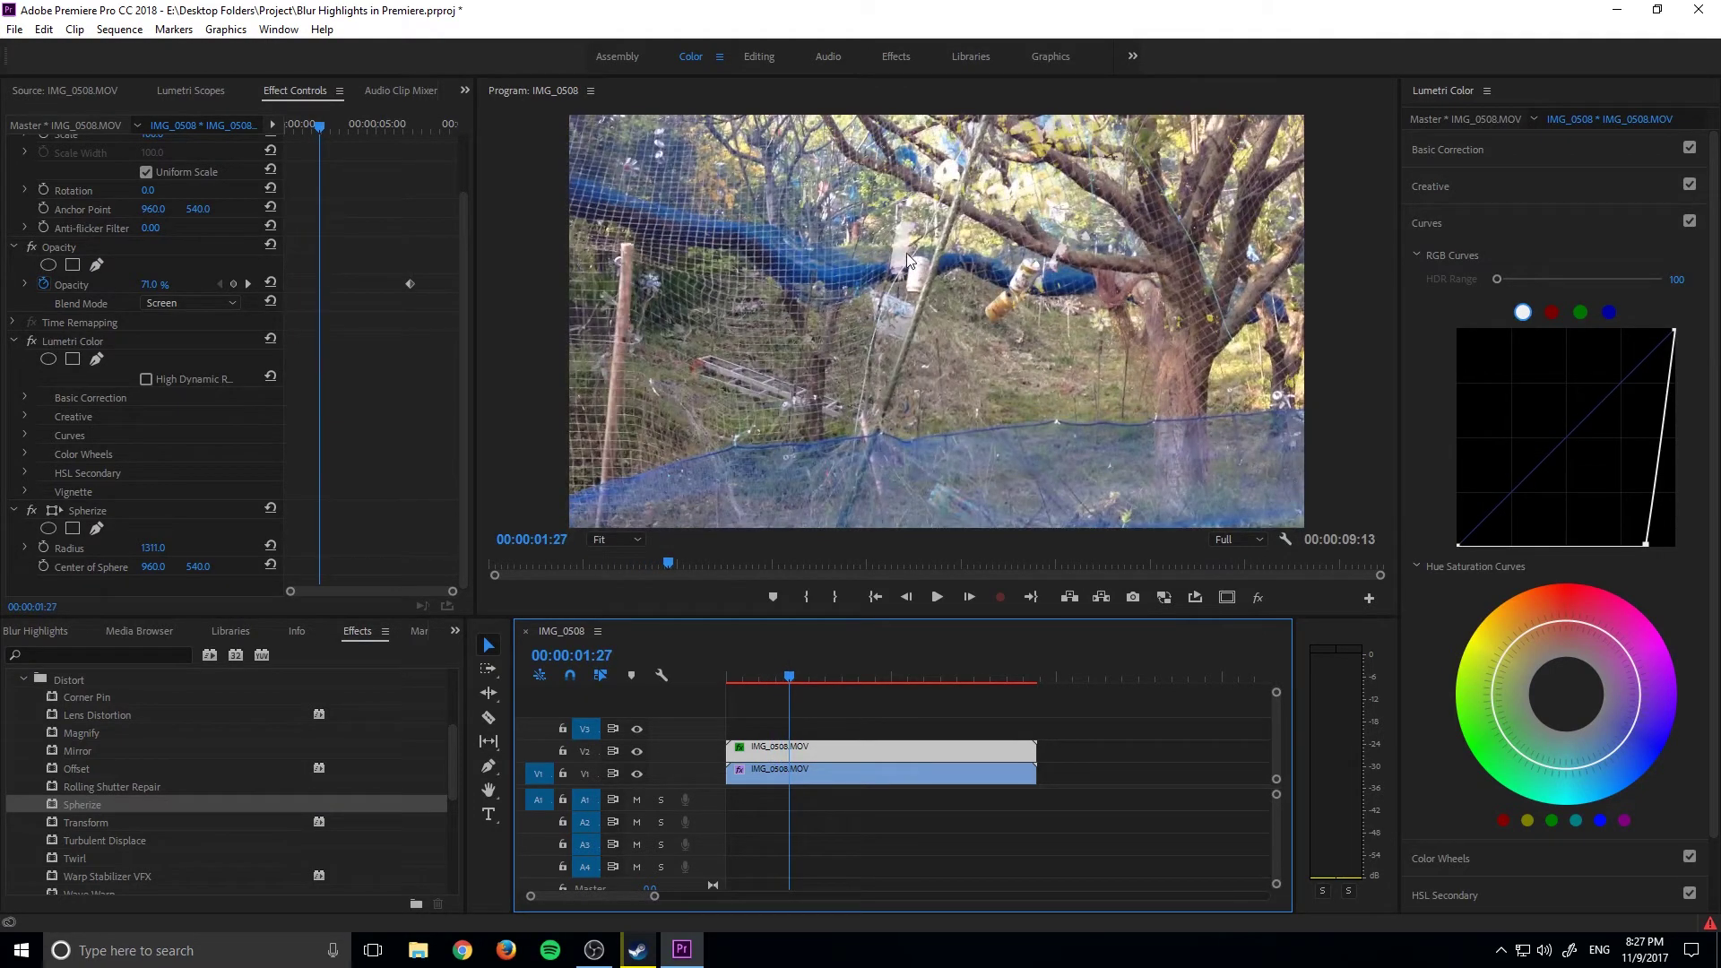
pyautogui.moveTo(787, 681); pyautogui.dragTo(955, 678)
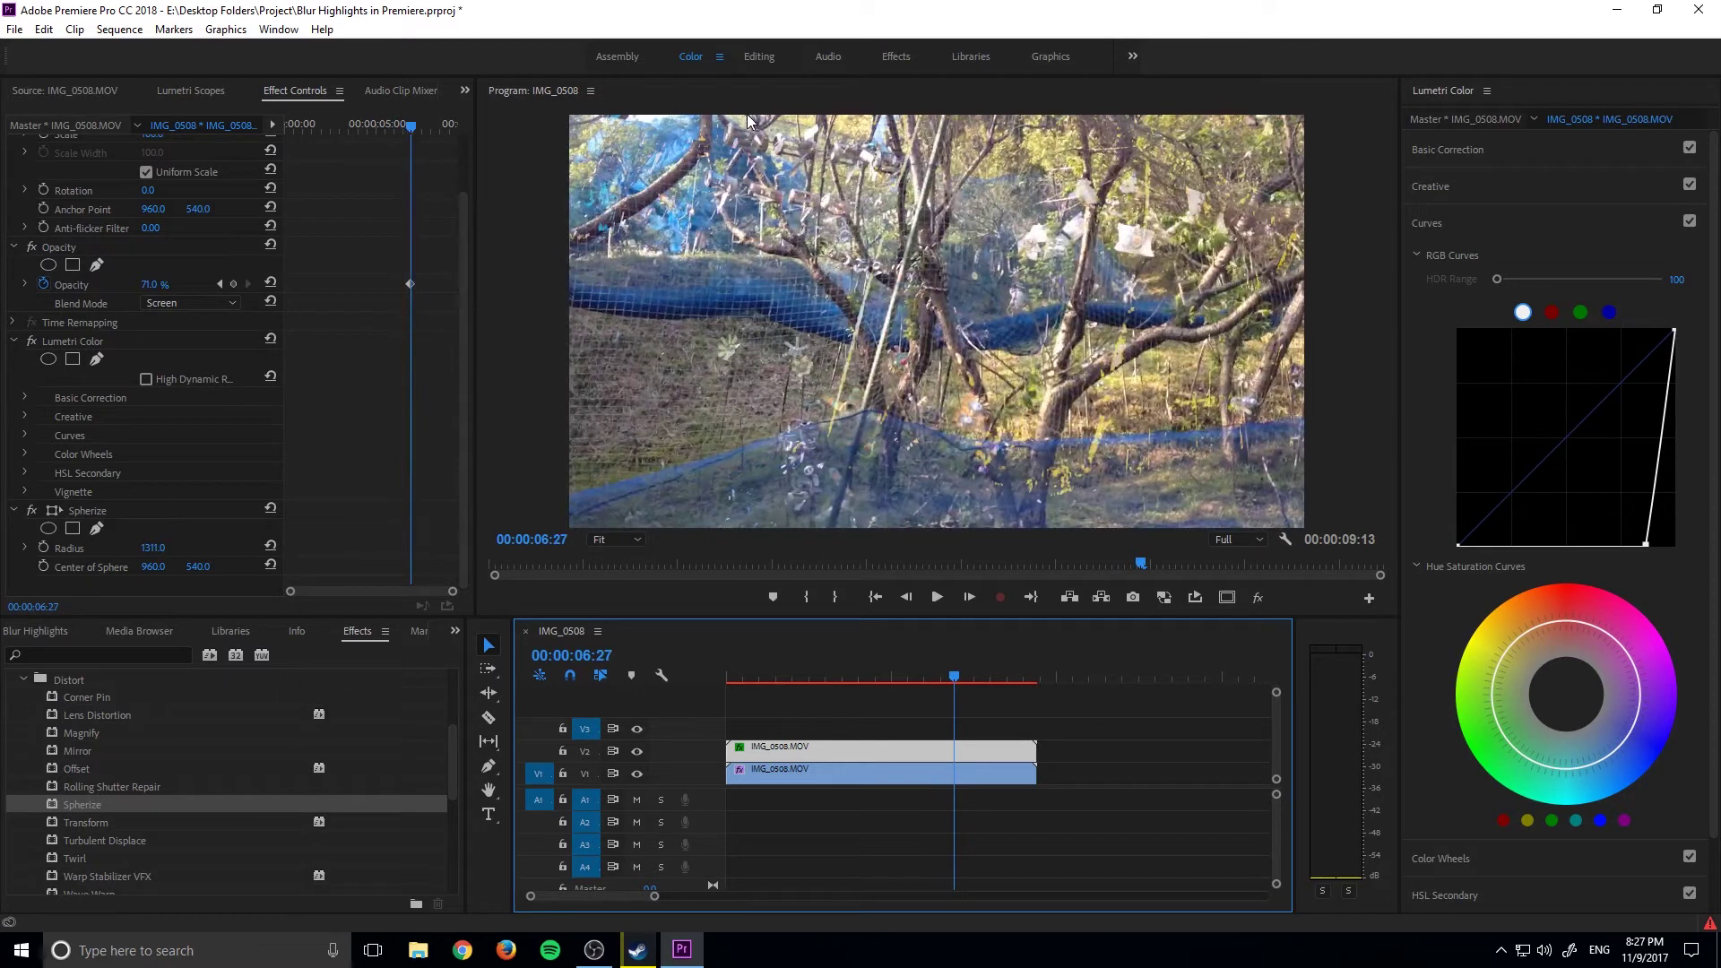
# Step: Scrub the playhead through the clip, ending around 00:00:06:22
pyautogui.moveTo(955, 663); pyautogui.dragTo(867, 678)
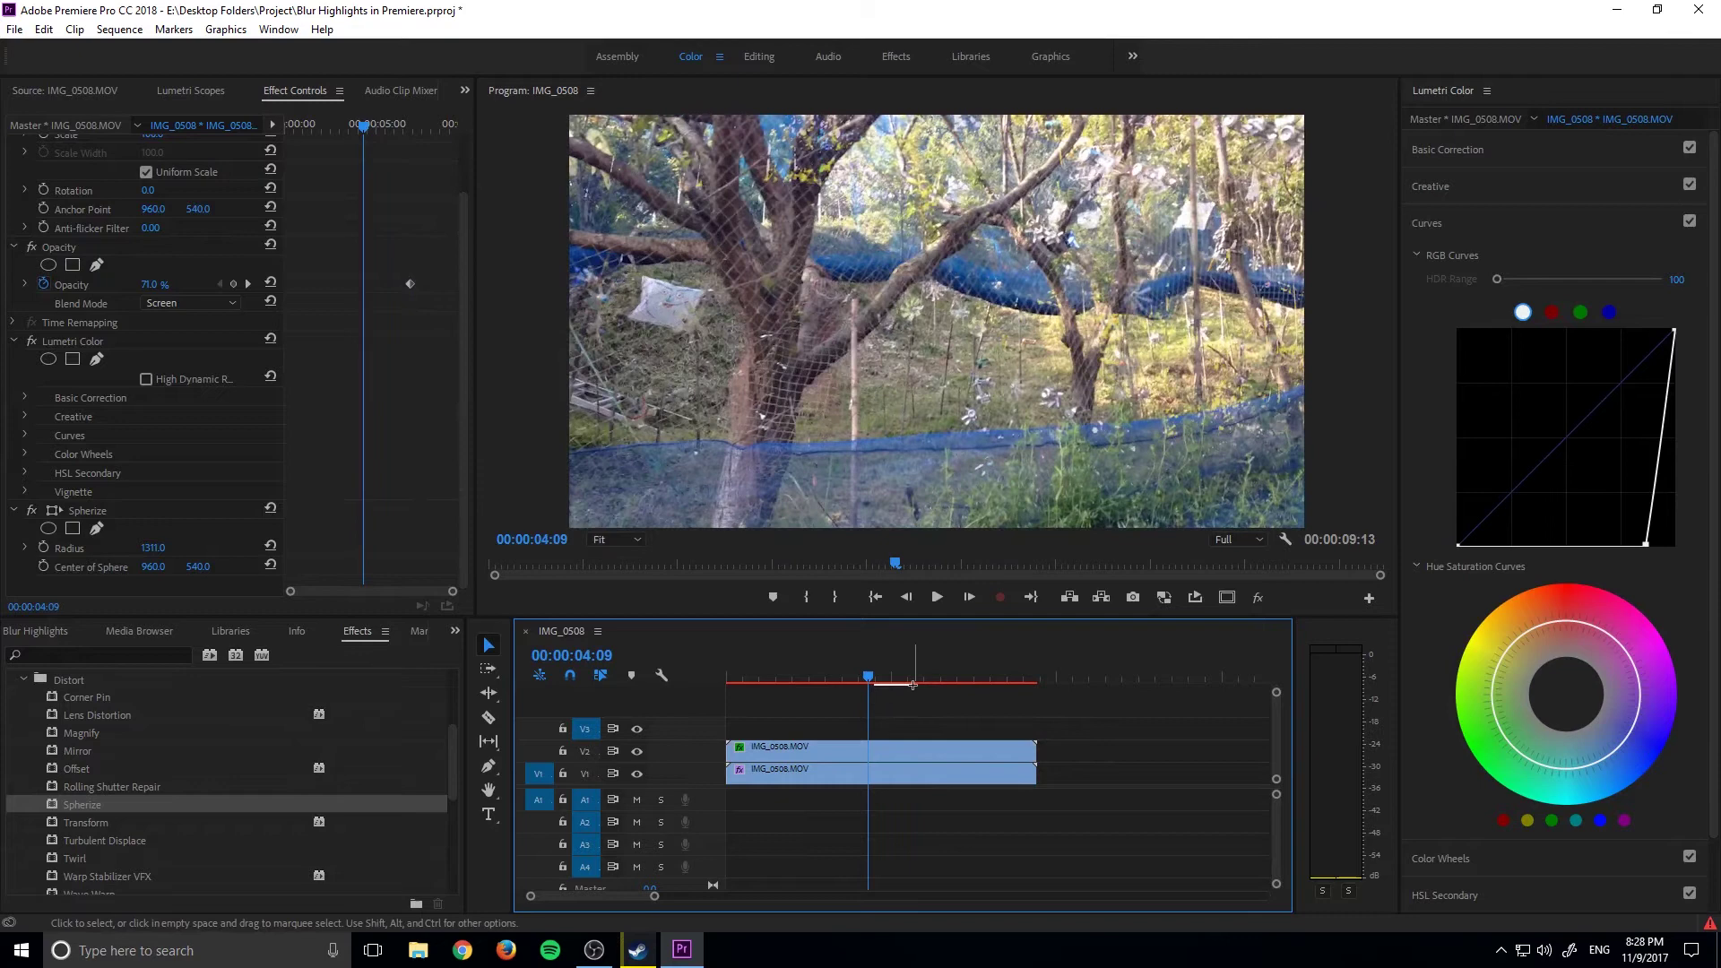
pyautogui.click(900, 684)
pyautogui.click(895, 679)
pyautogui.moveTo(894, 681); pyautogui.dragTo(901, 679)
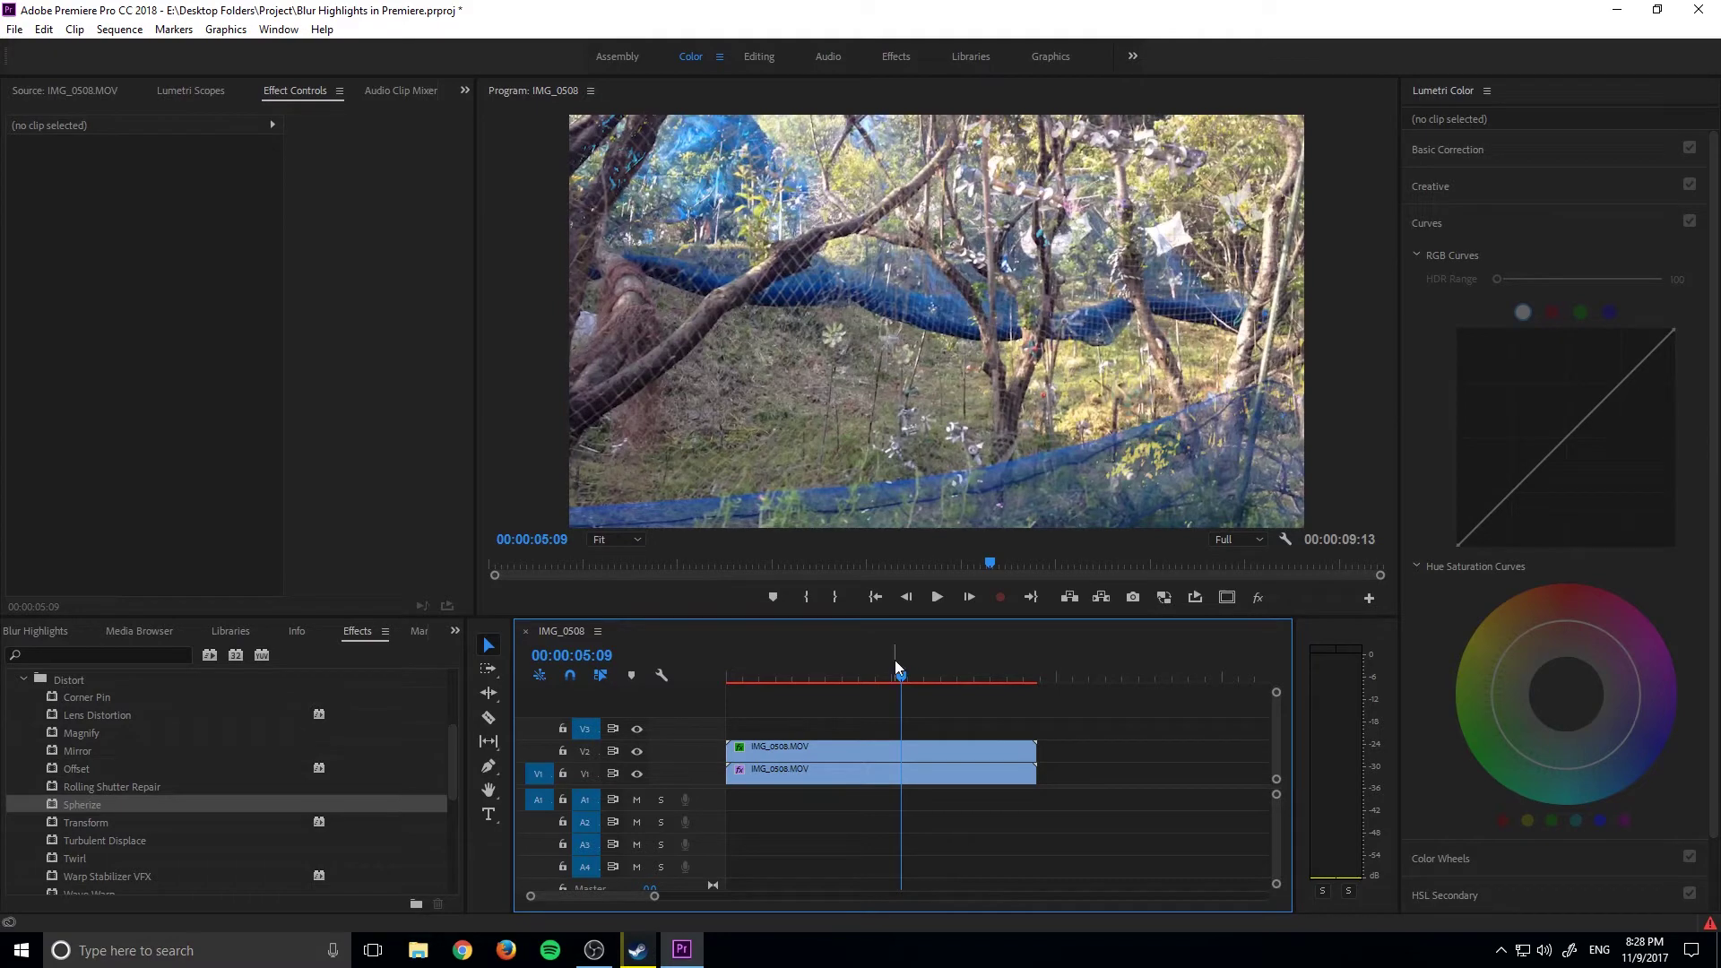
pyautogui.moveTo(899, 681); pyautogui.dragTo(976, 692)
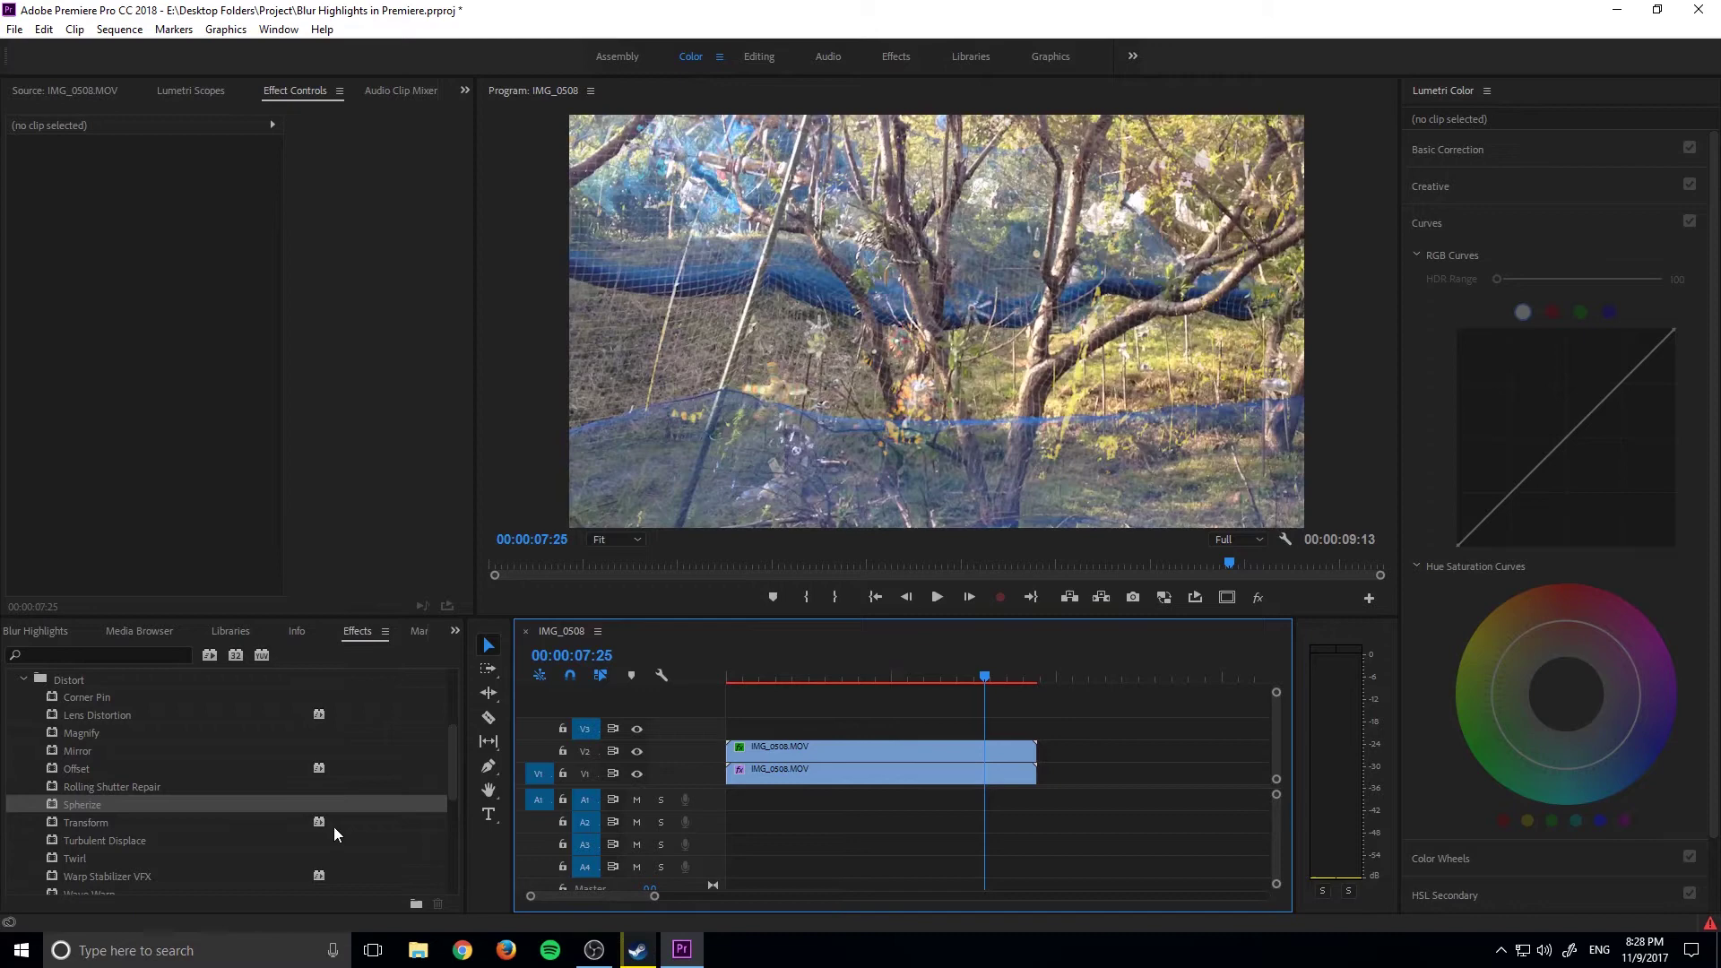
# Step: Delete the Spherize effect from the V2 highlights clip
pyautogui.moveTo(333, 807); pyautogui.dragTo(824, 745)
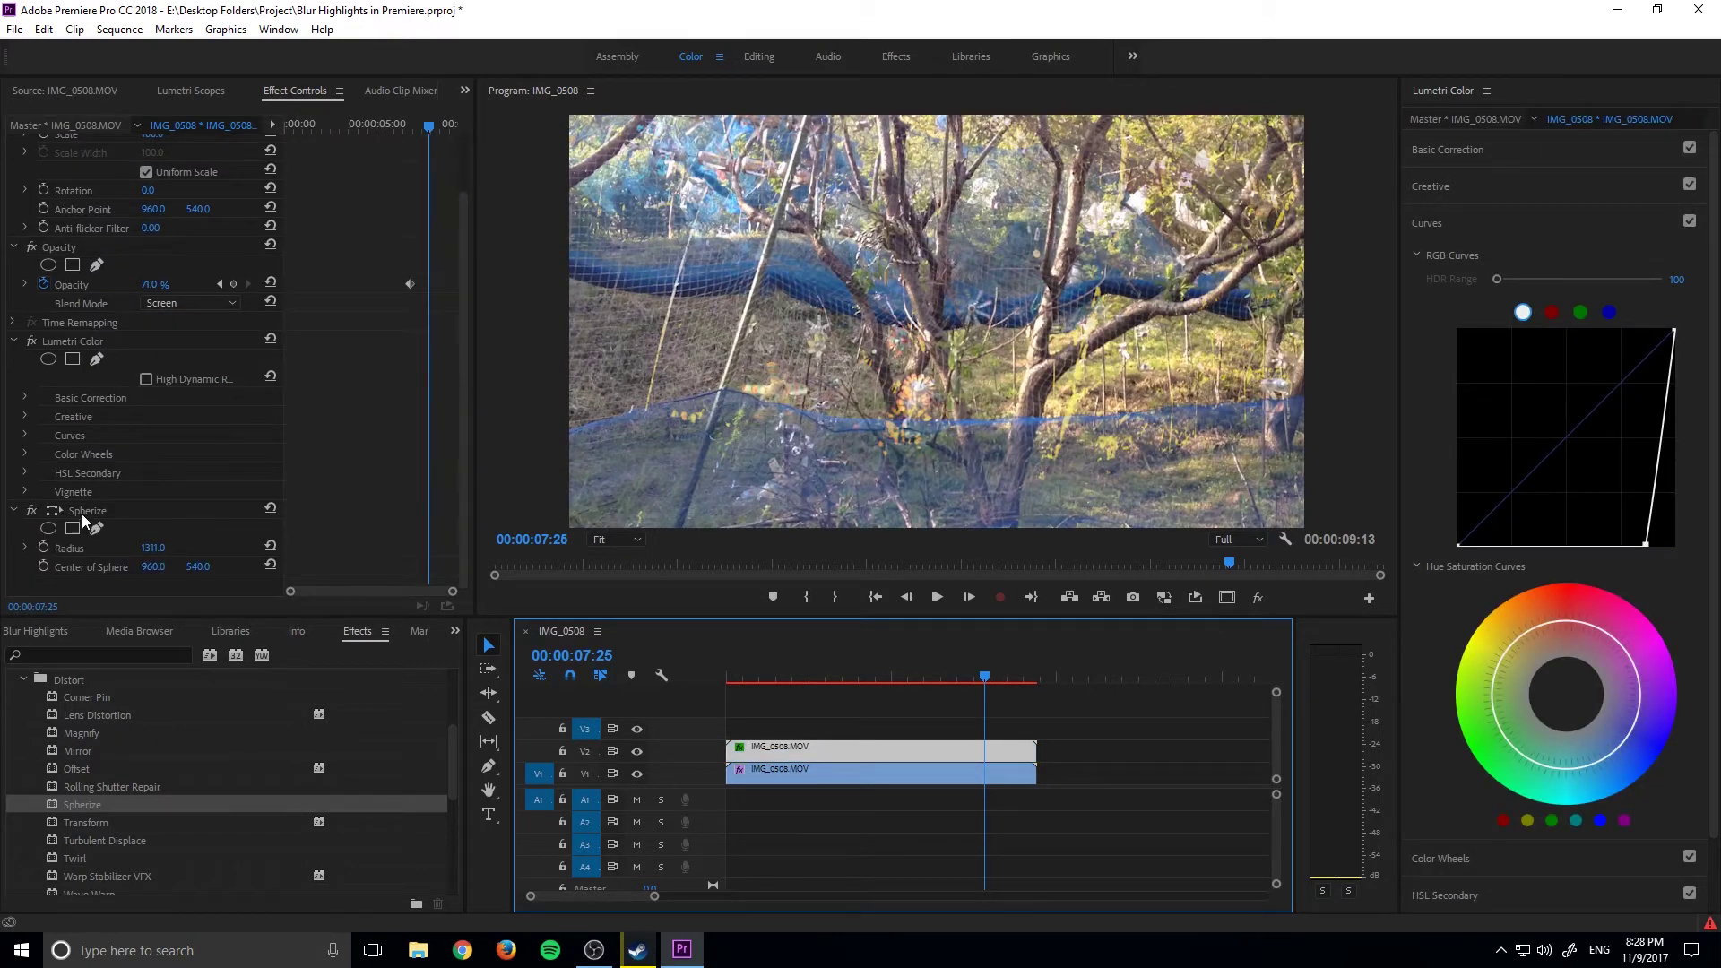
pyautogui.click(82, 513)
pyautogui.press('Delete')
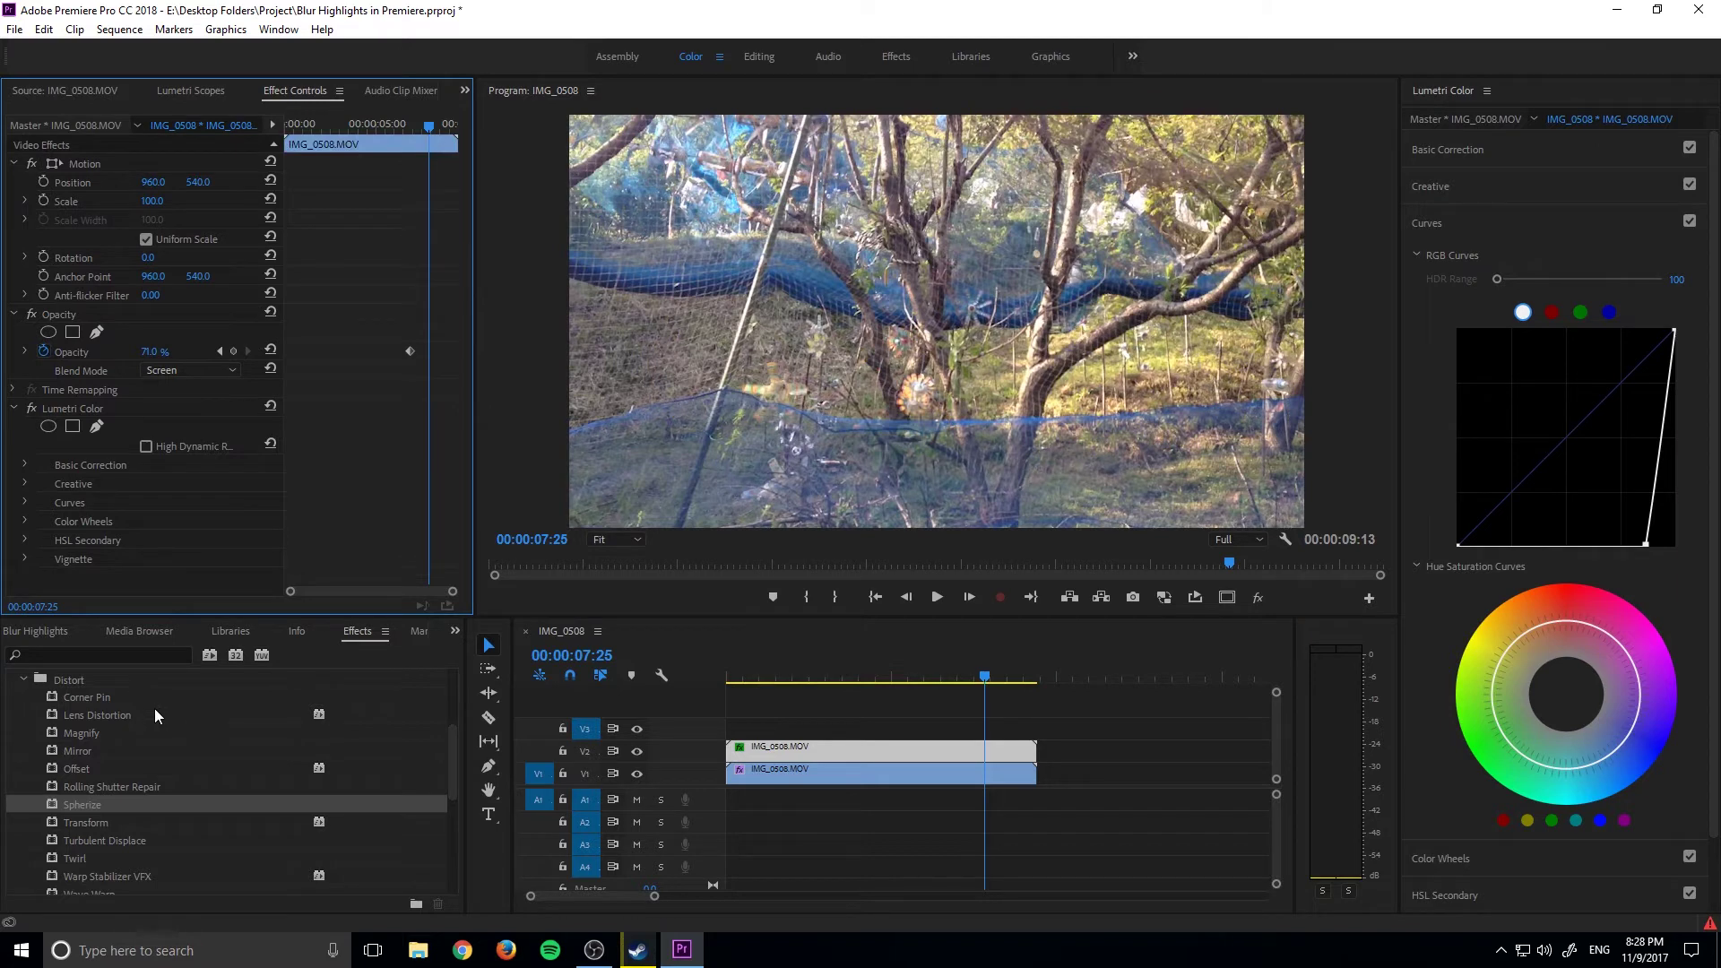
pyautogui.scroll(-4, 169, 786)
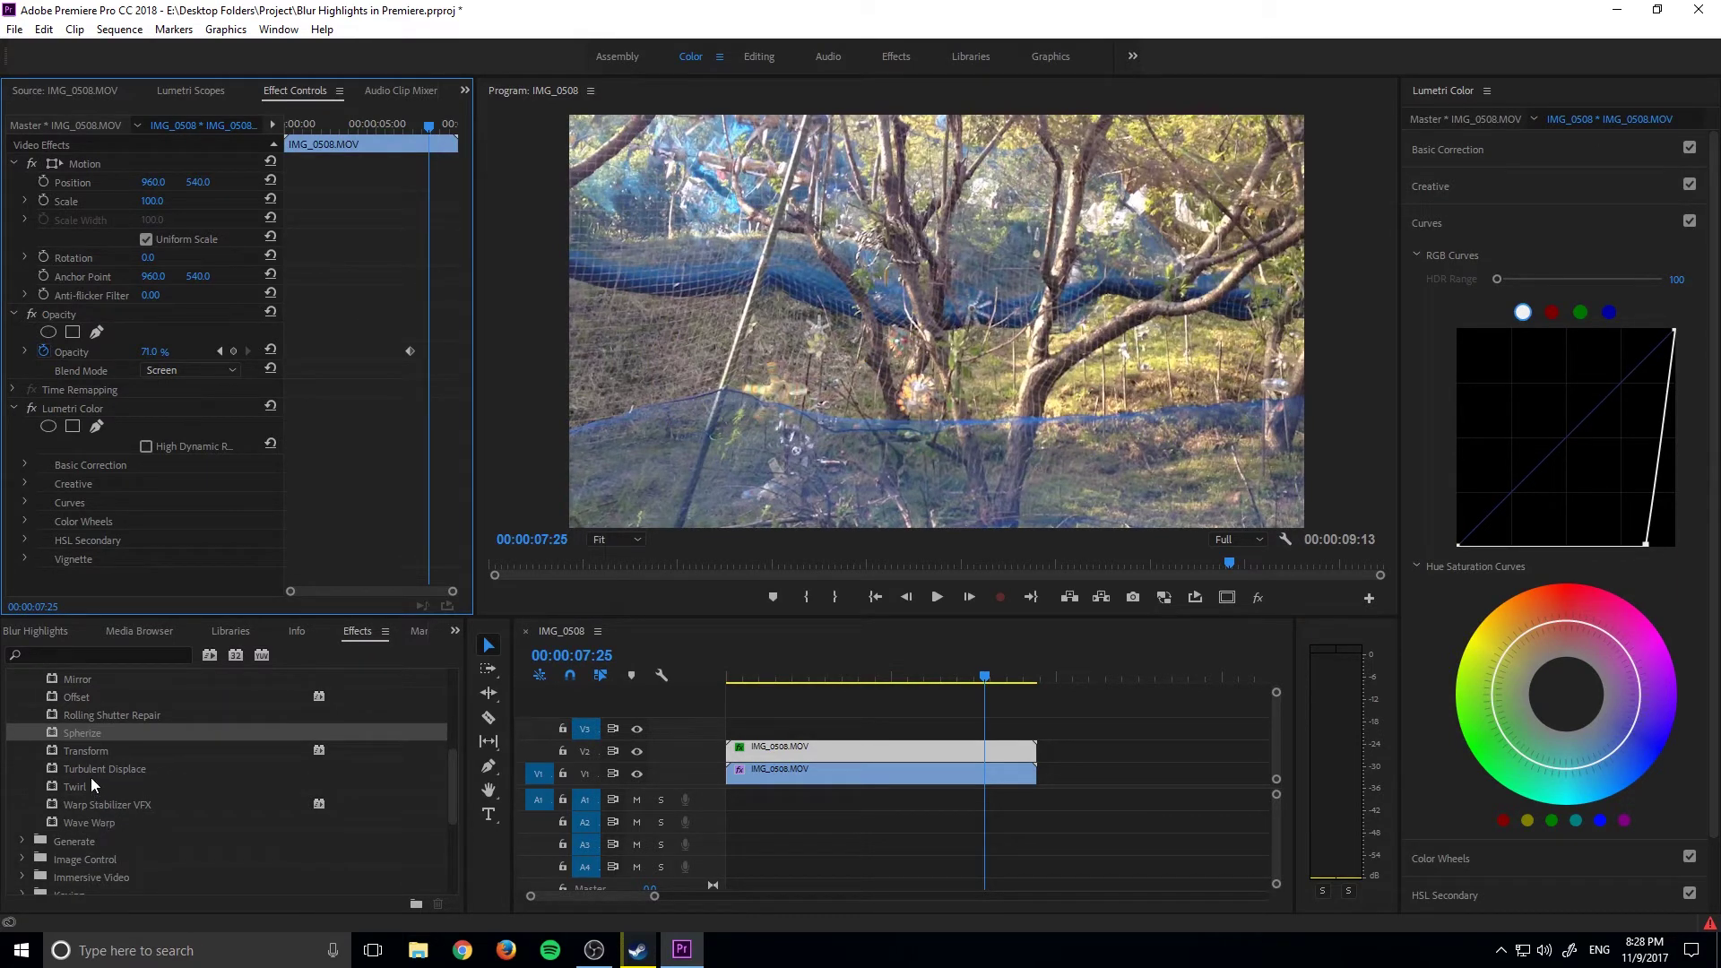
# Step: Apply Twirl to the V2 highlights clip and raise its angle to 31° with V1 hidden
pyautogui.moveTo(89, 786); pyautogui.dragTo(799, 758)
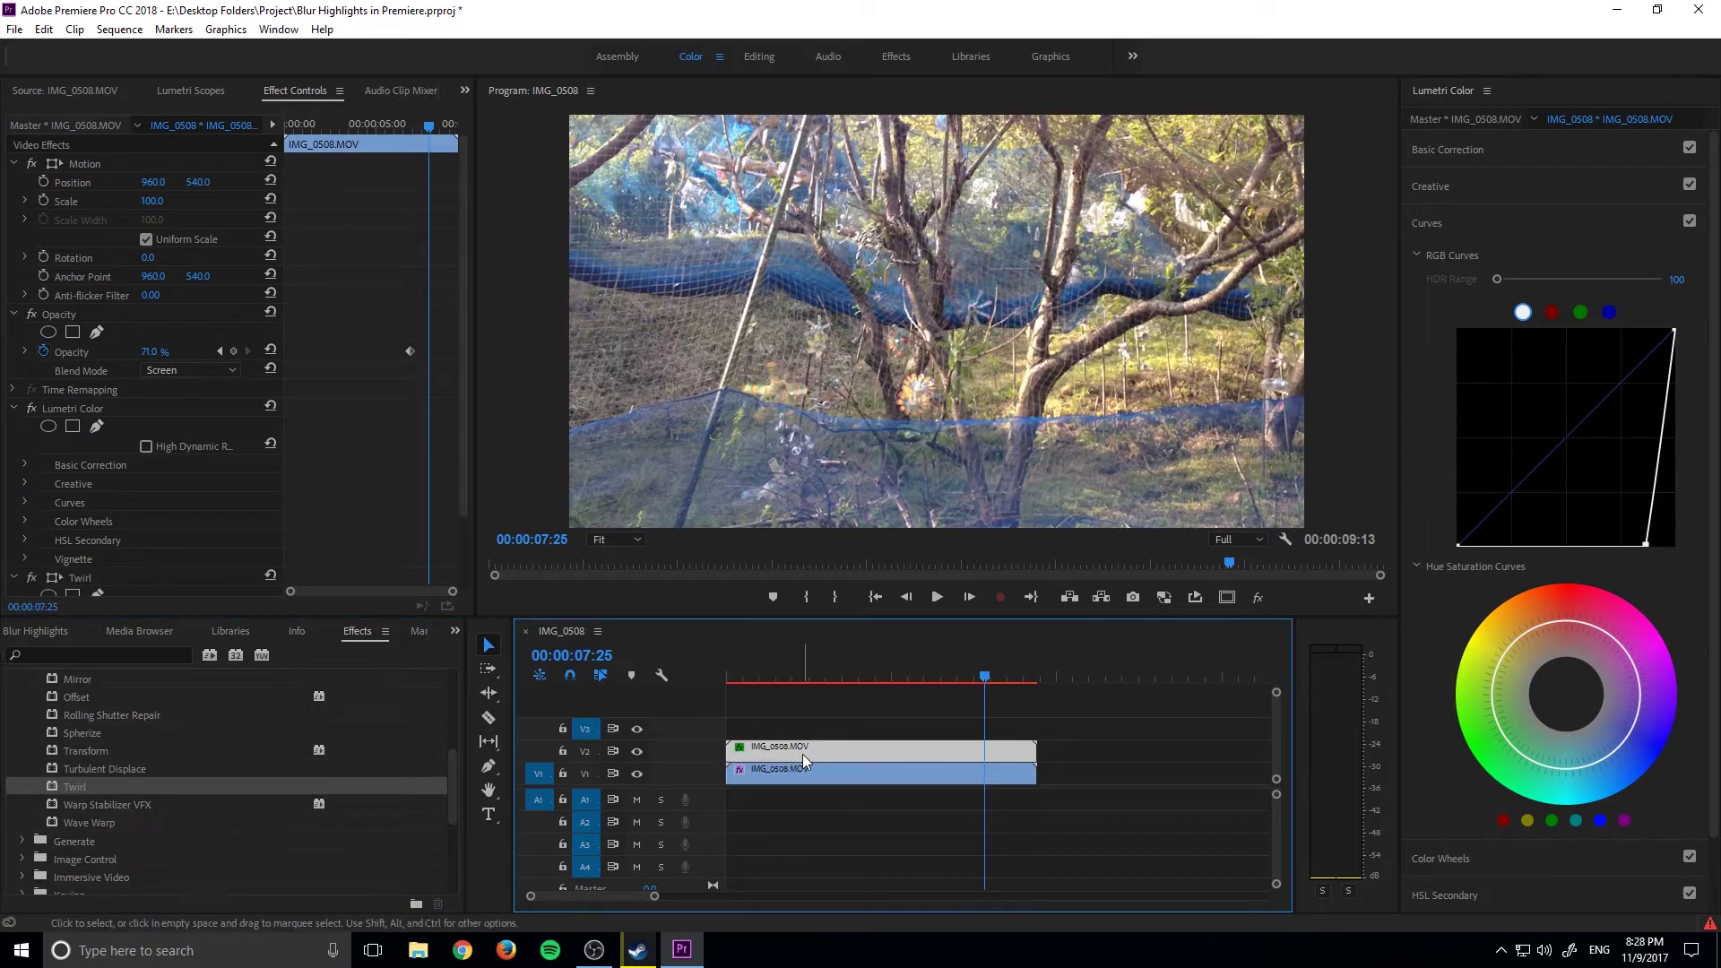
pyautogui.click(641, 775)
pyautogui.scroll(-3, 132, 475)
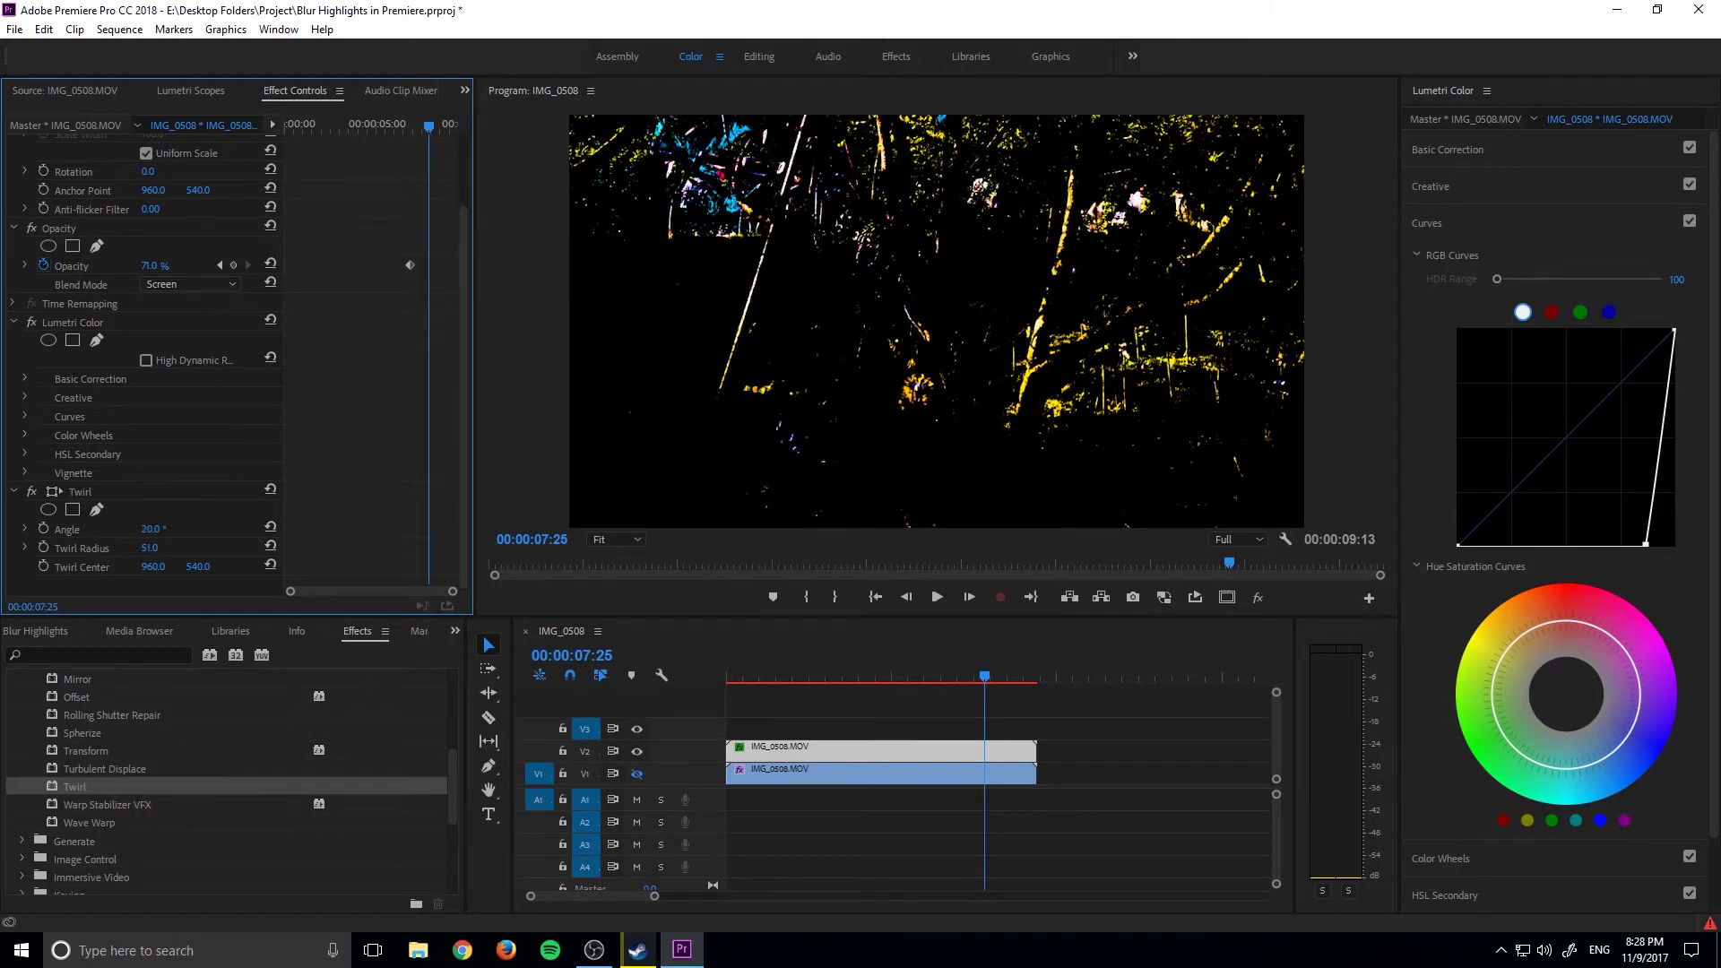
pyautogui.moveTo(149, 529); pyautogui.dragTo(280, 570)
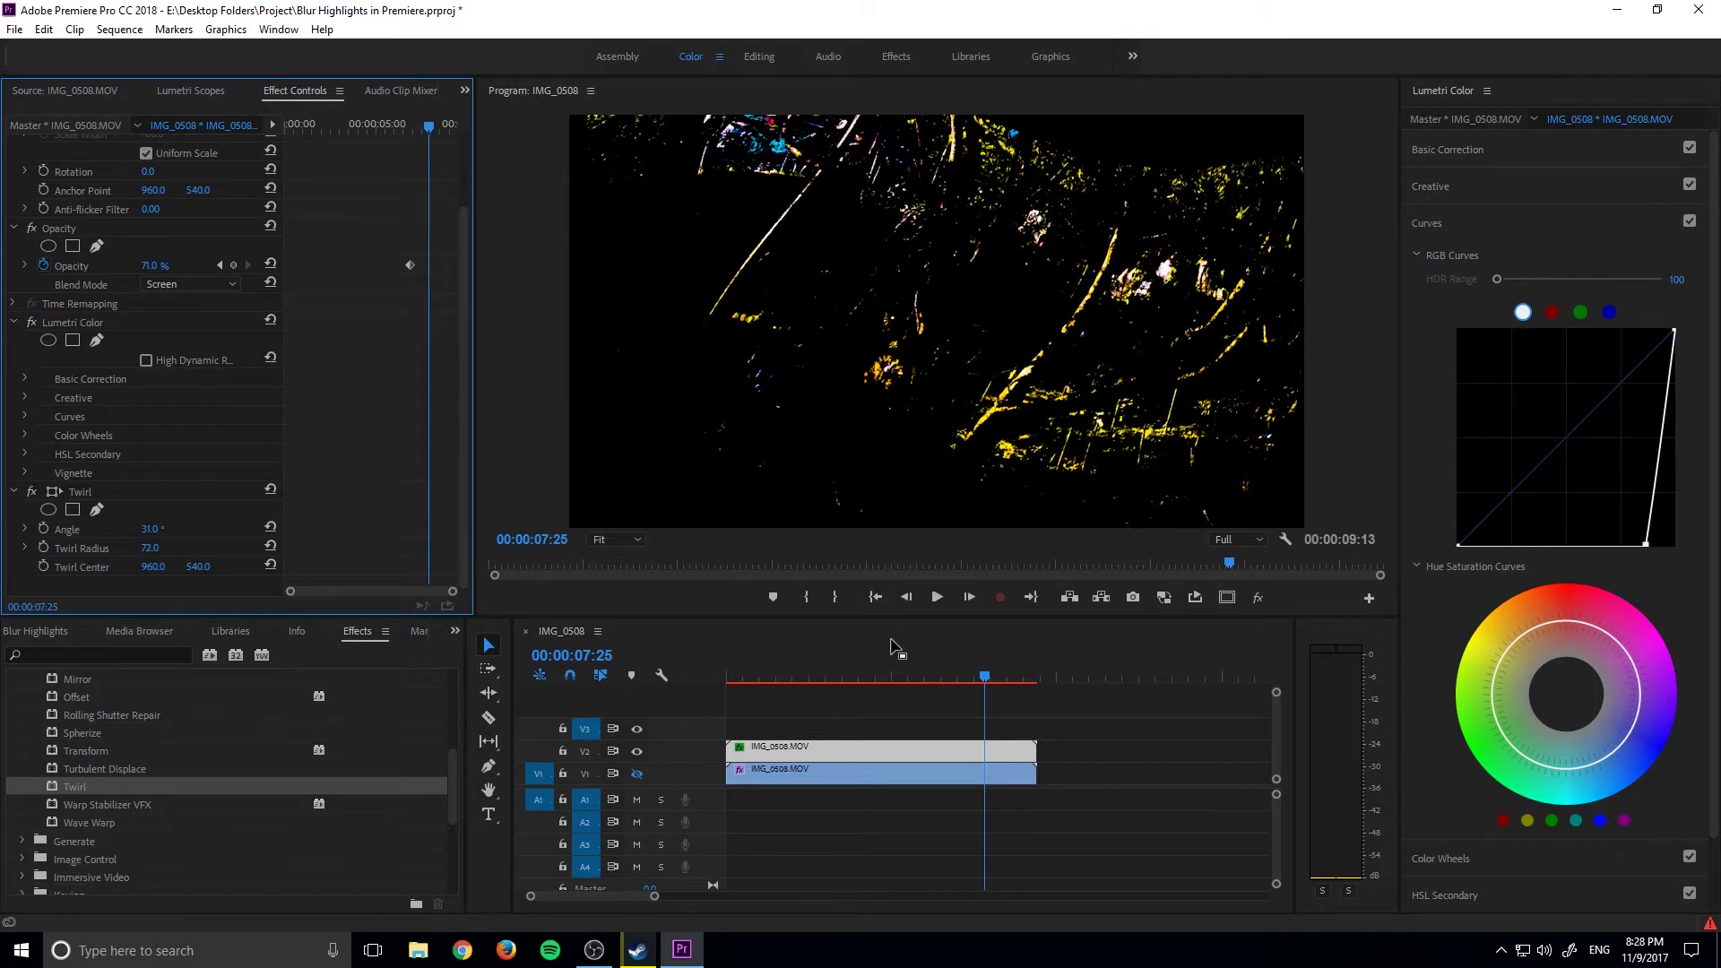
# Step: Return the playhead to the sequence start and show the V1 original footage again
pyautogui.click(755, 665)
pyautogui.press('Home')
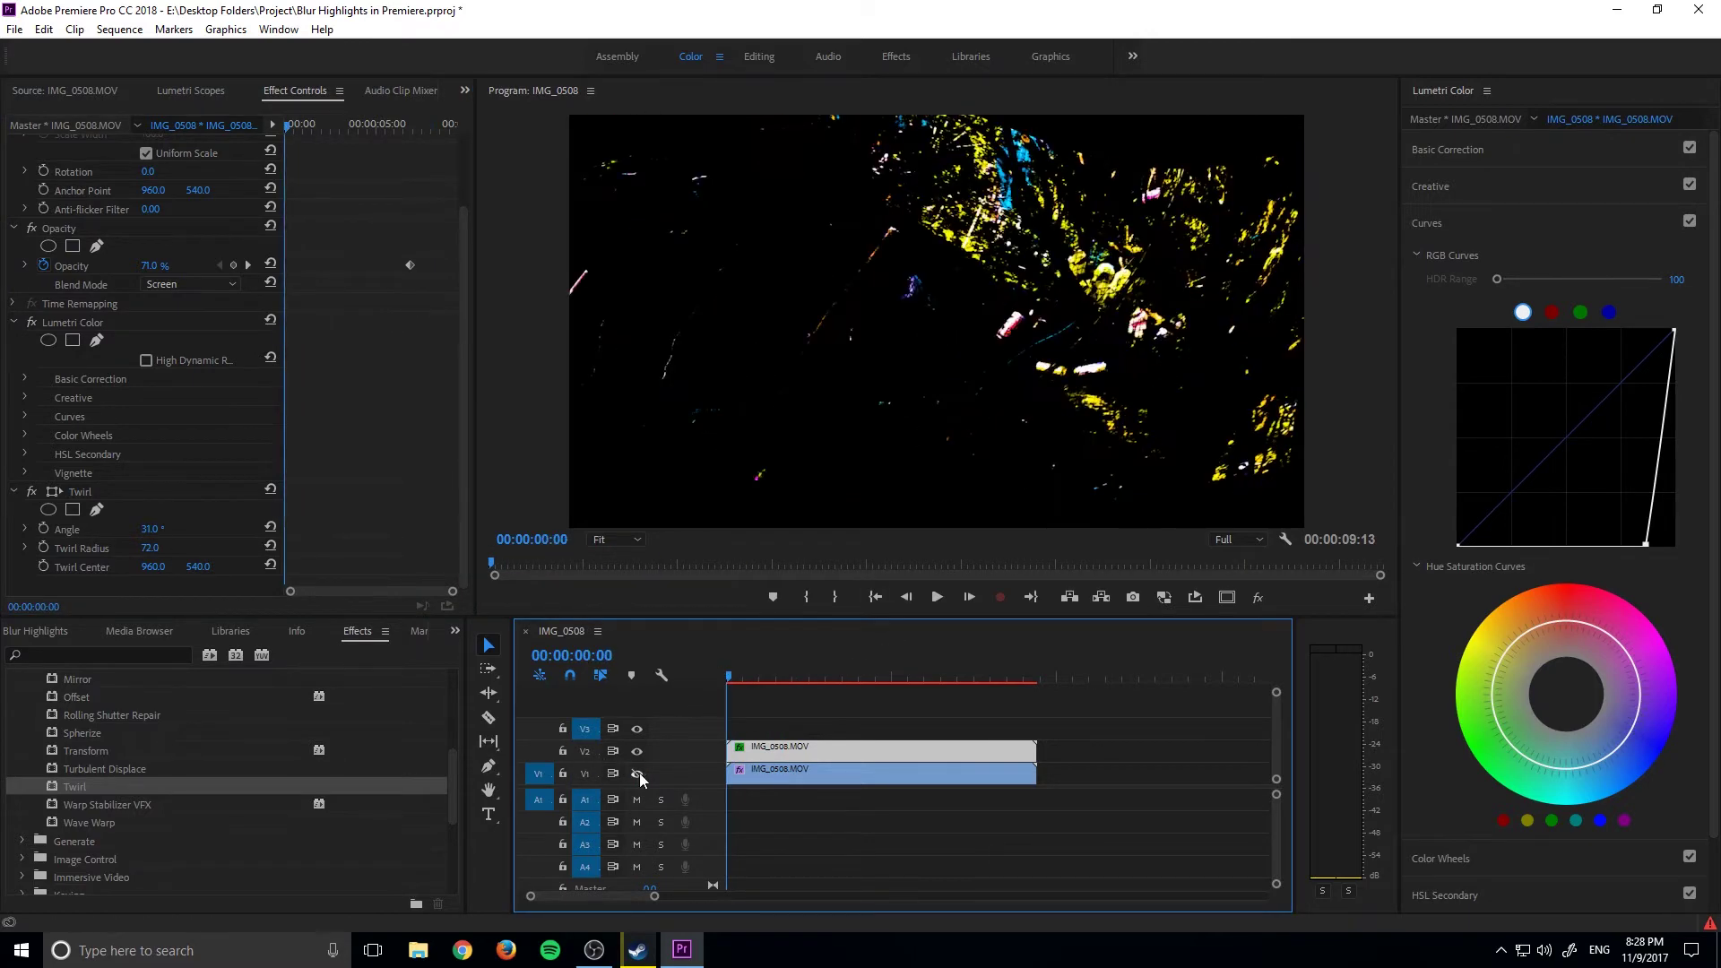
pyautogui.click(637, 773)
pyautogui.moveTo(728, 678)
pyautogui.mouseDown()
pyautogui.moveTo(799, 675)
pyautogui.moveTo(728, 679)
pyautogui.mouseUp()
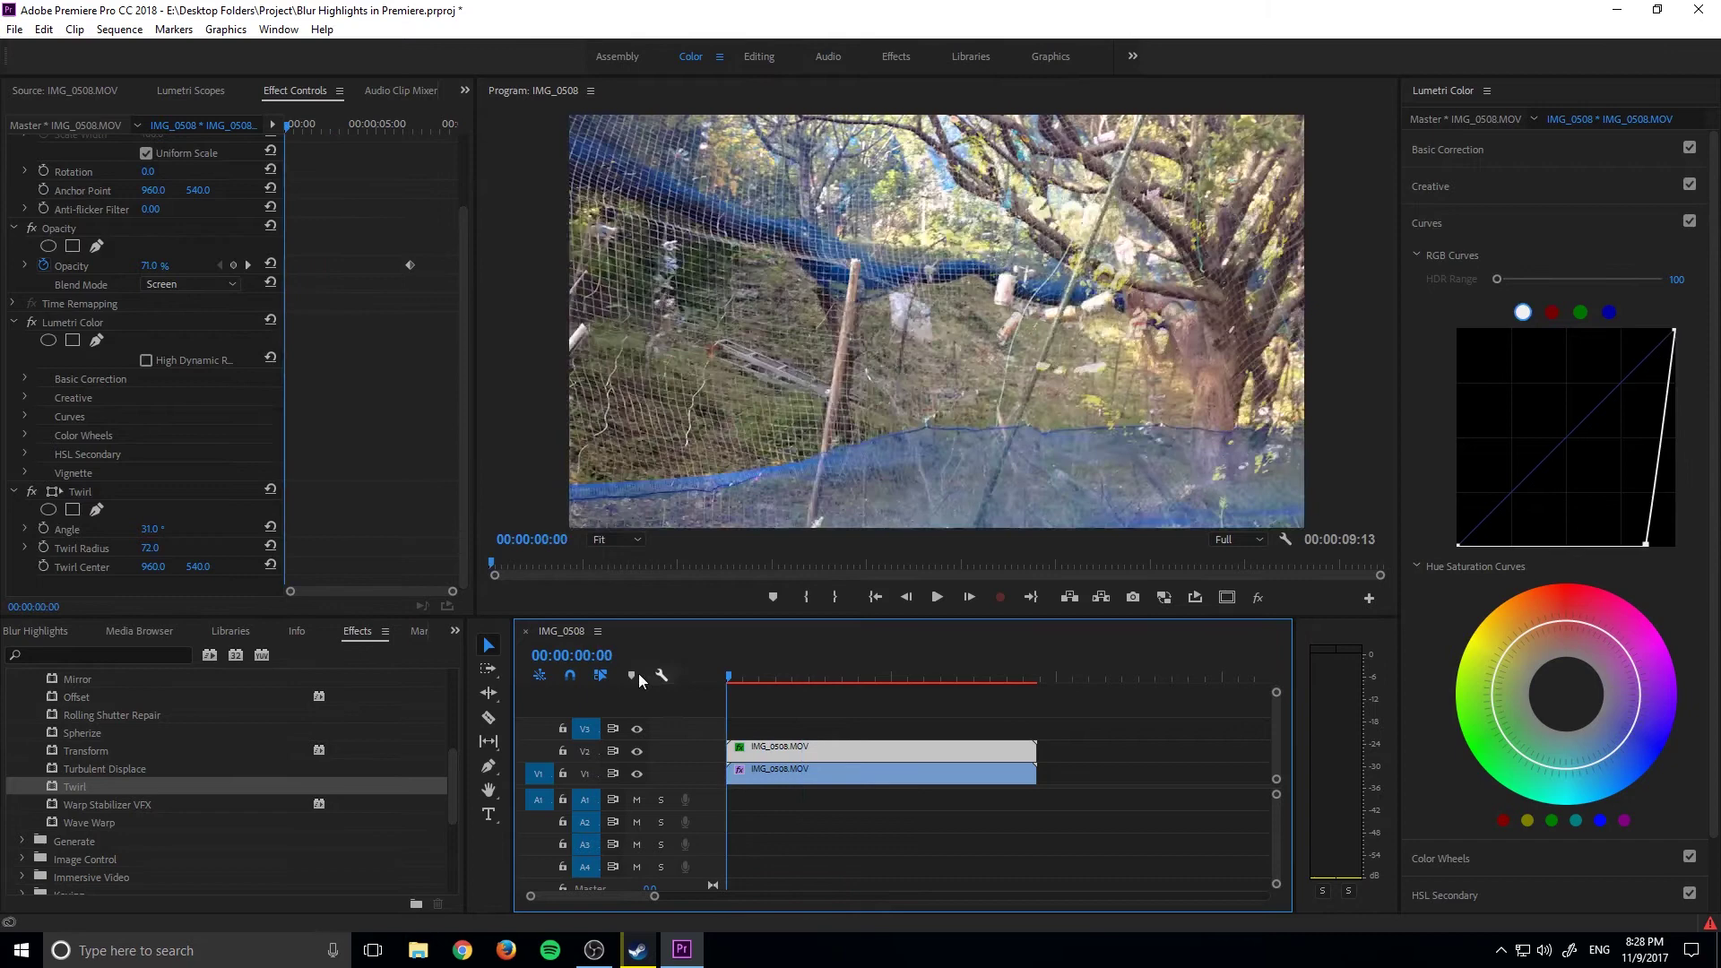
# Step: Keyframe the Twirl angle: 31° at start, -269° near one second, another keyframe at 6 seconds
pyautogui.click(46, 530)
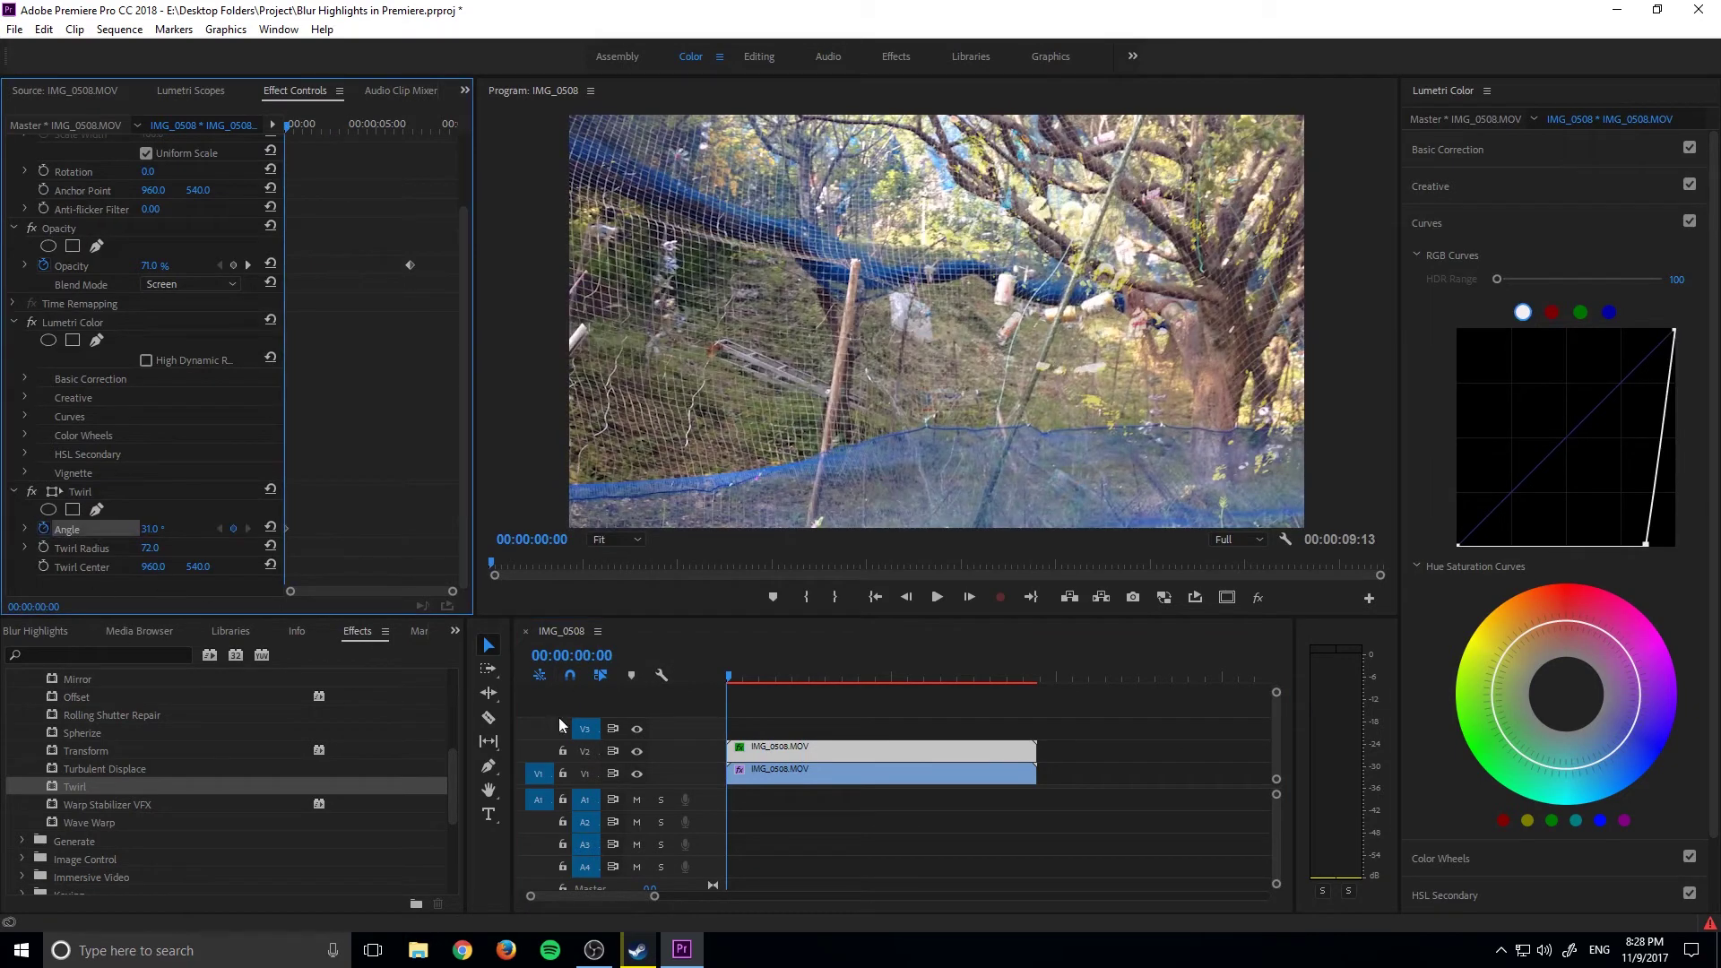
pyautogui.click(632, 757)
pyautogui.click(637, 773)
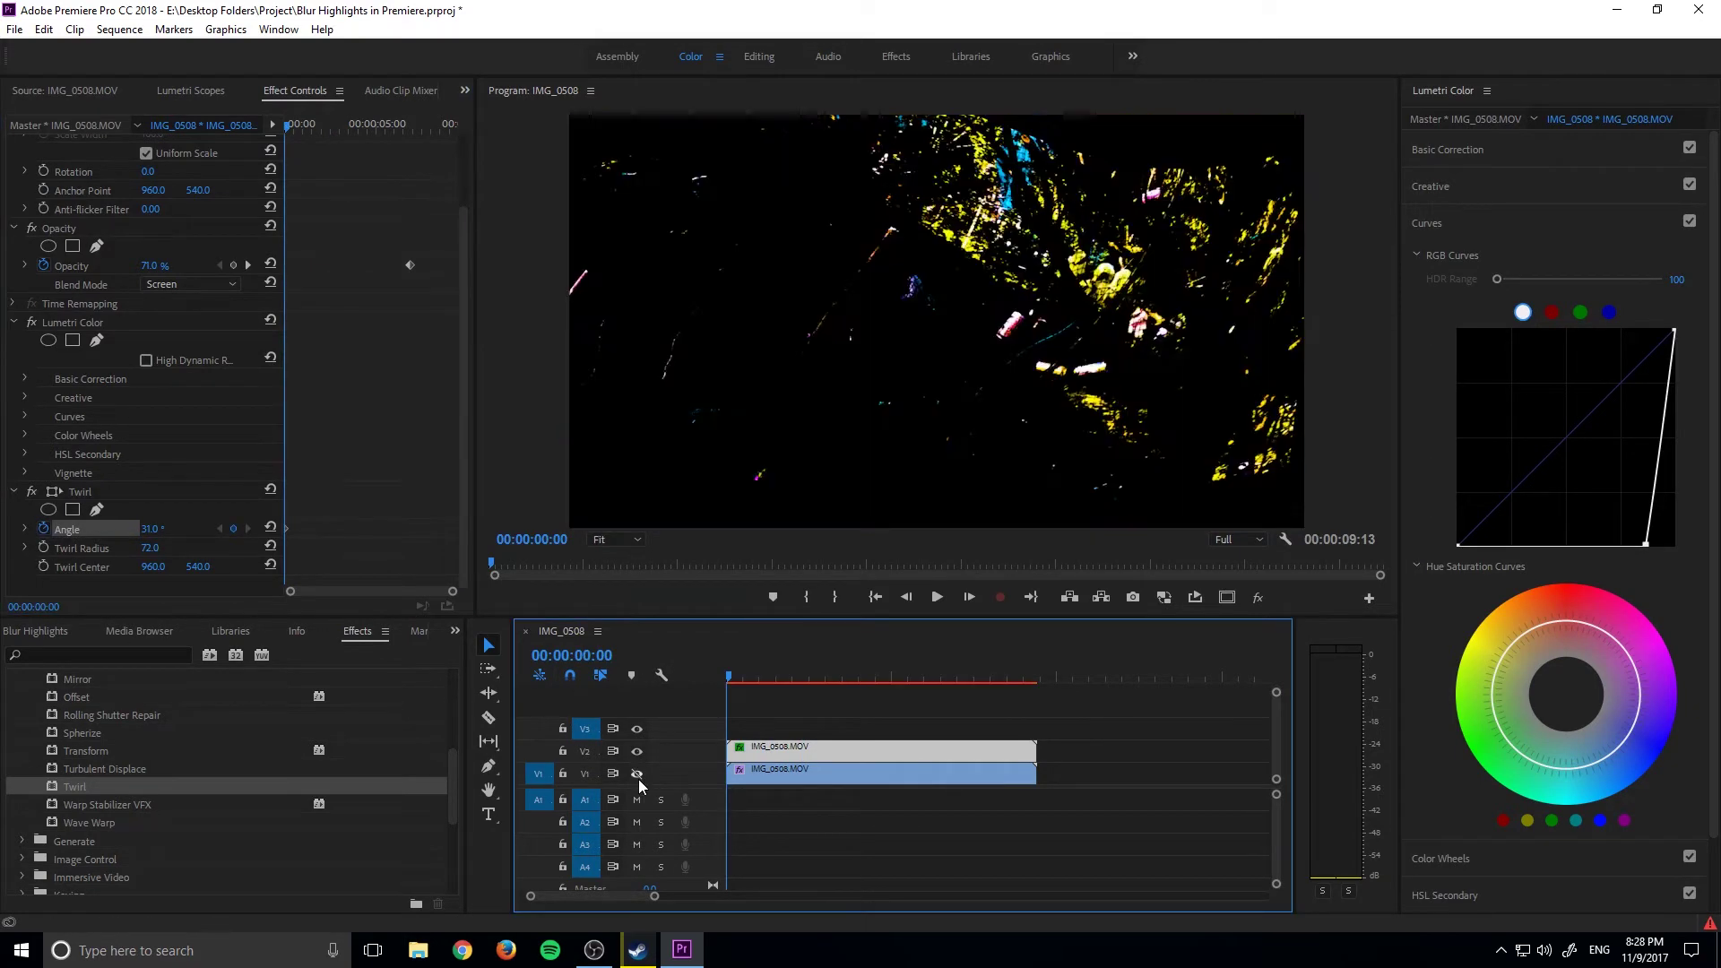
pyautogui.click(766, 678)
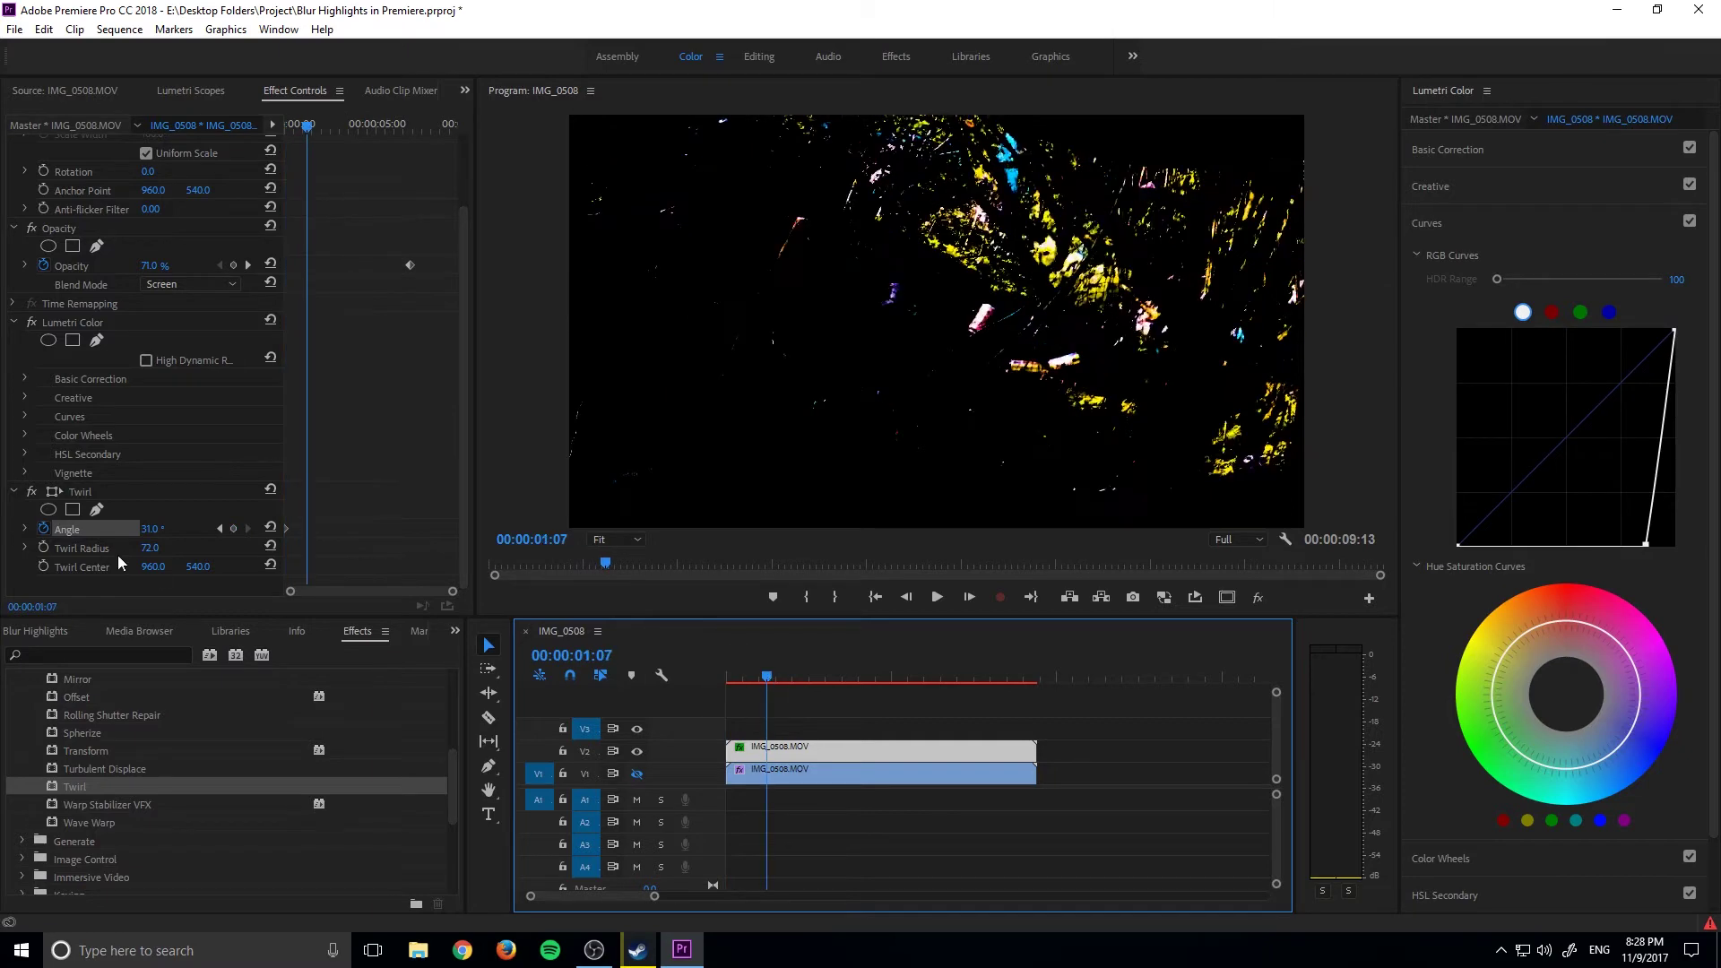
pyautogui.moveTo(142, 530); pyautogui.dragTo(18, 530)
pyautogui.moveTo(768, 678); pyautogui.dragTo(924, 679)
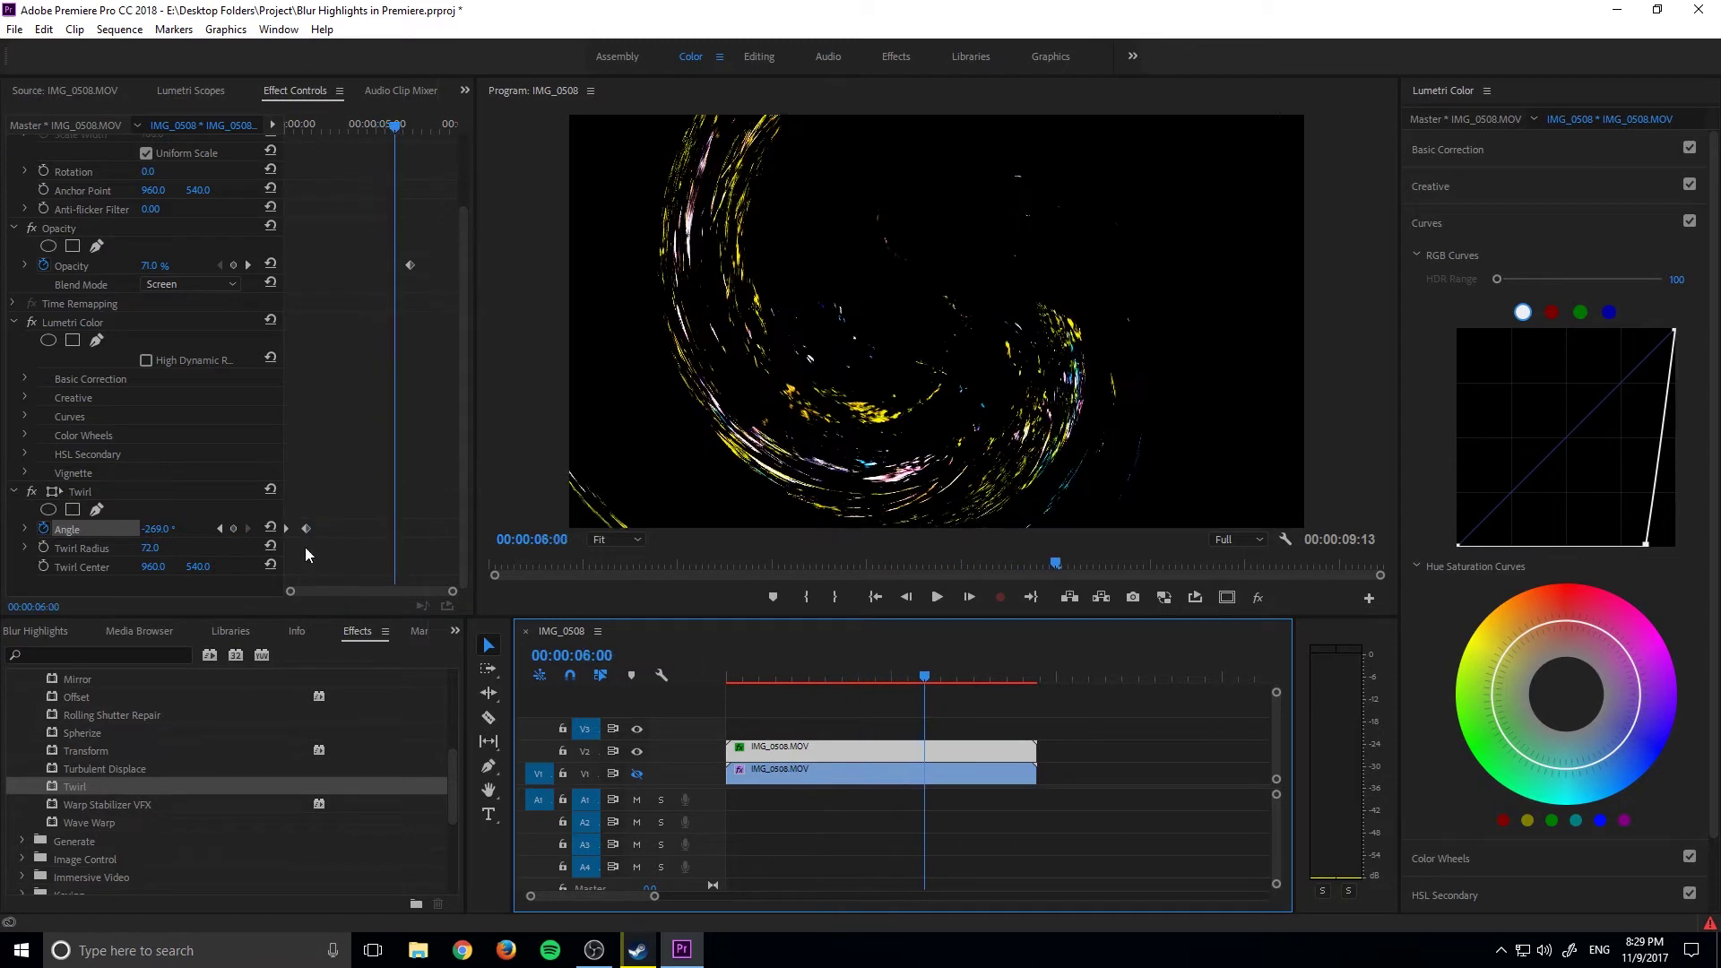
pyautogui.moveTo(157, 530); pyautogui.dragTo(344, 529)
pyautogui.moveTo(845, 672); pyautogui.dragTo(686, 668)
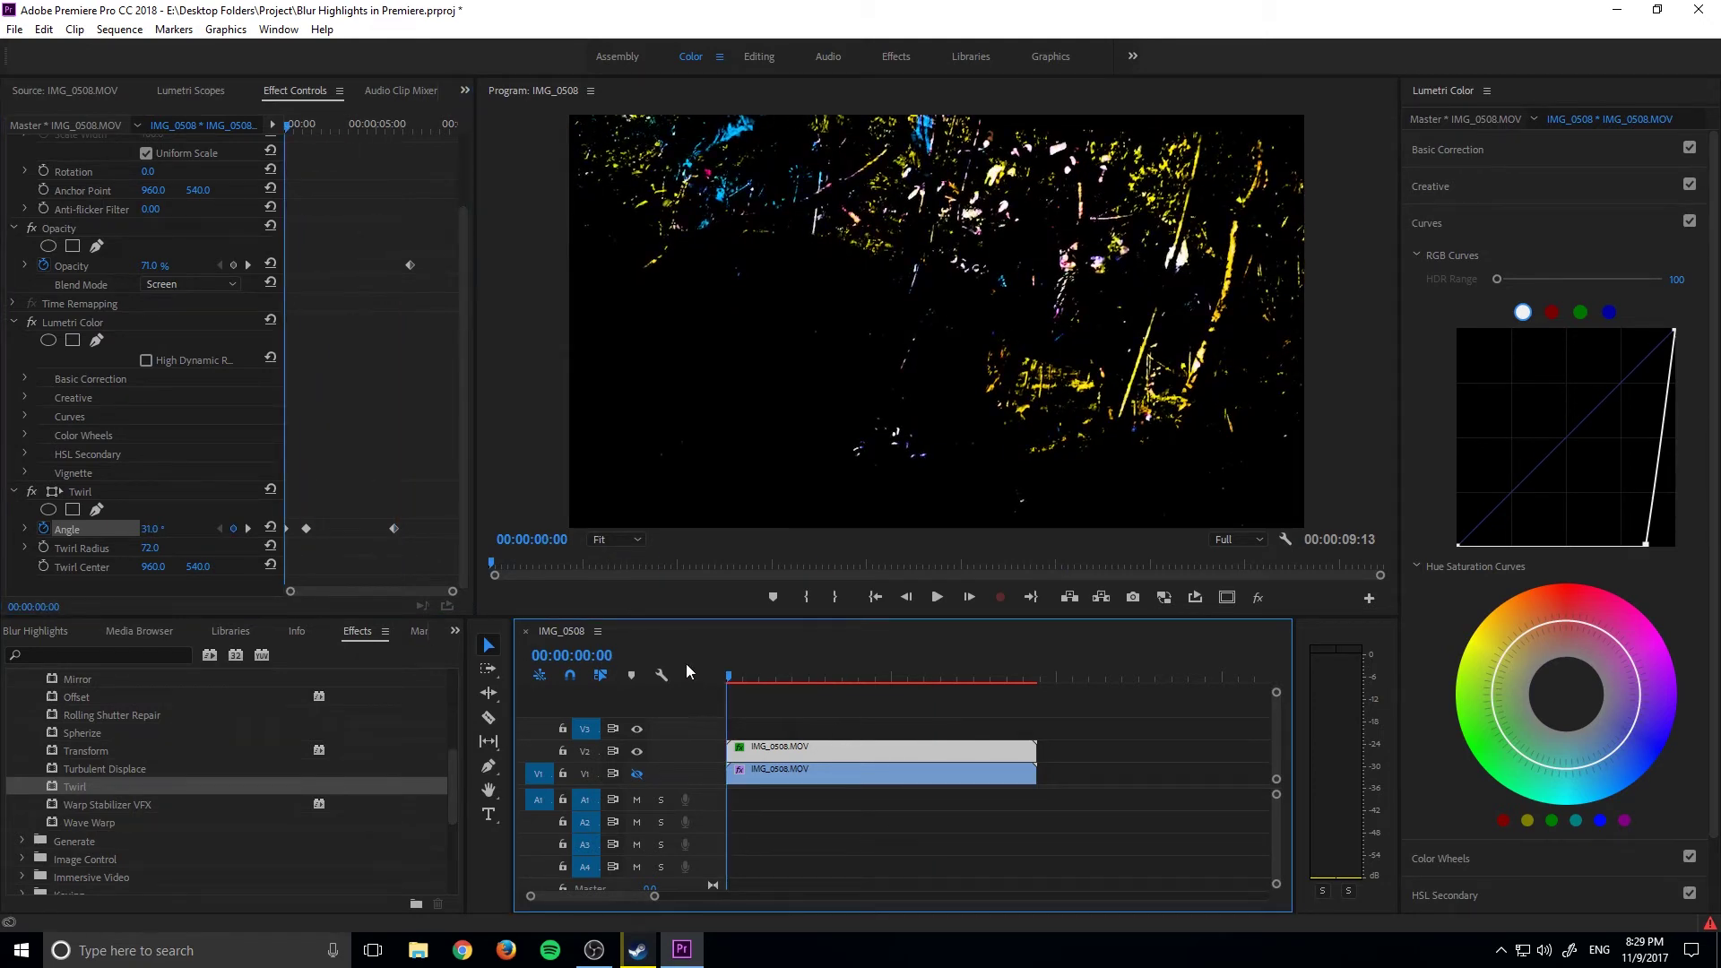
# Step: Mark an out point on the timeline ruler and trim the range to 00:00:03:18
pyautogui.click(995, 674)
pyautogui.rightClick(856, 678)
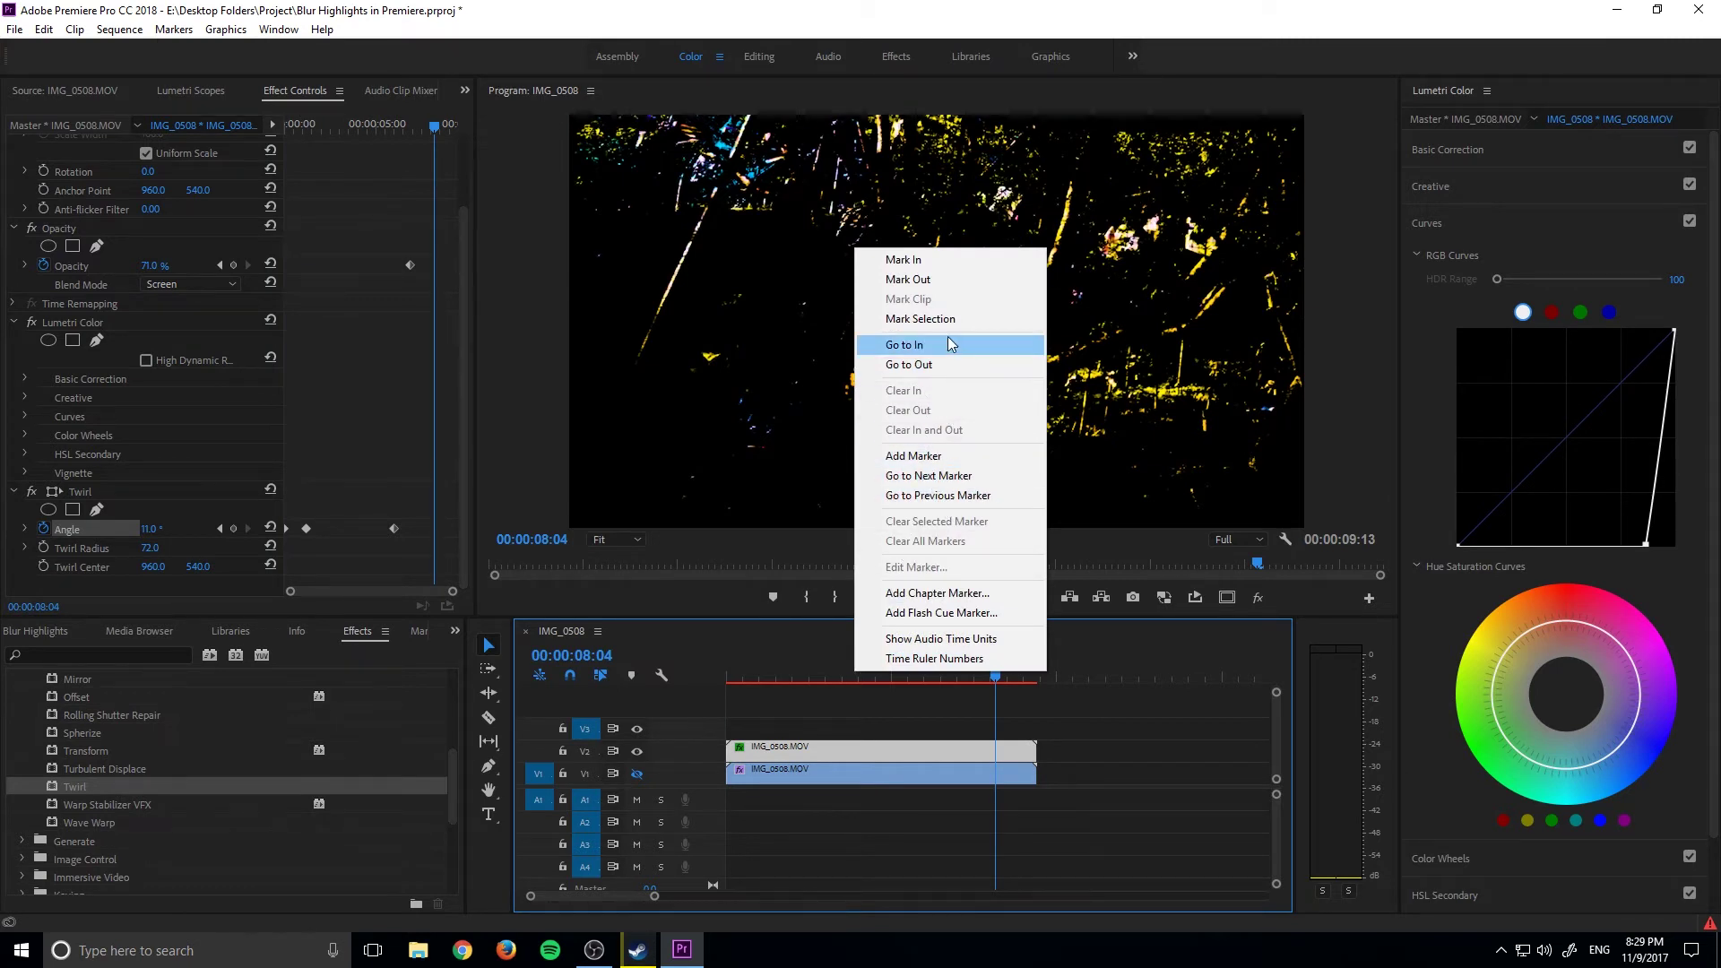
pyautogui.click(908, 279)
pyautogui.click(995, 668)
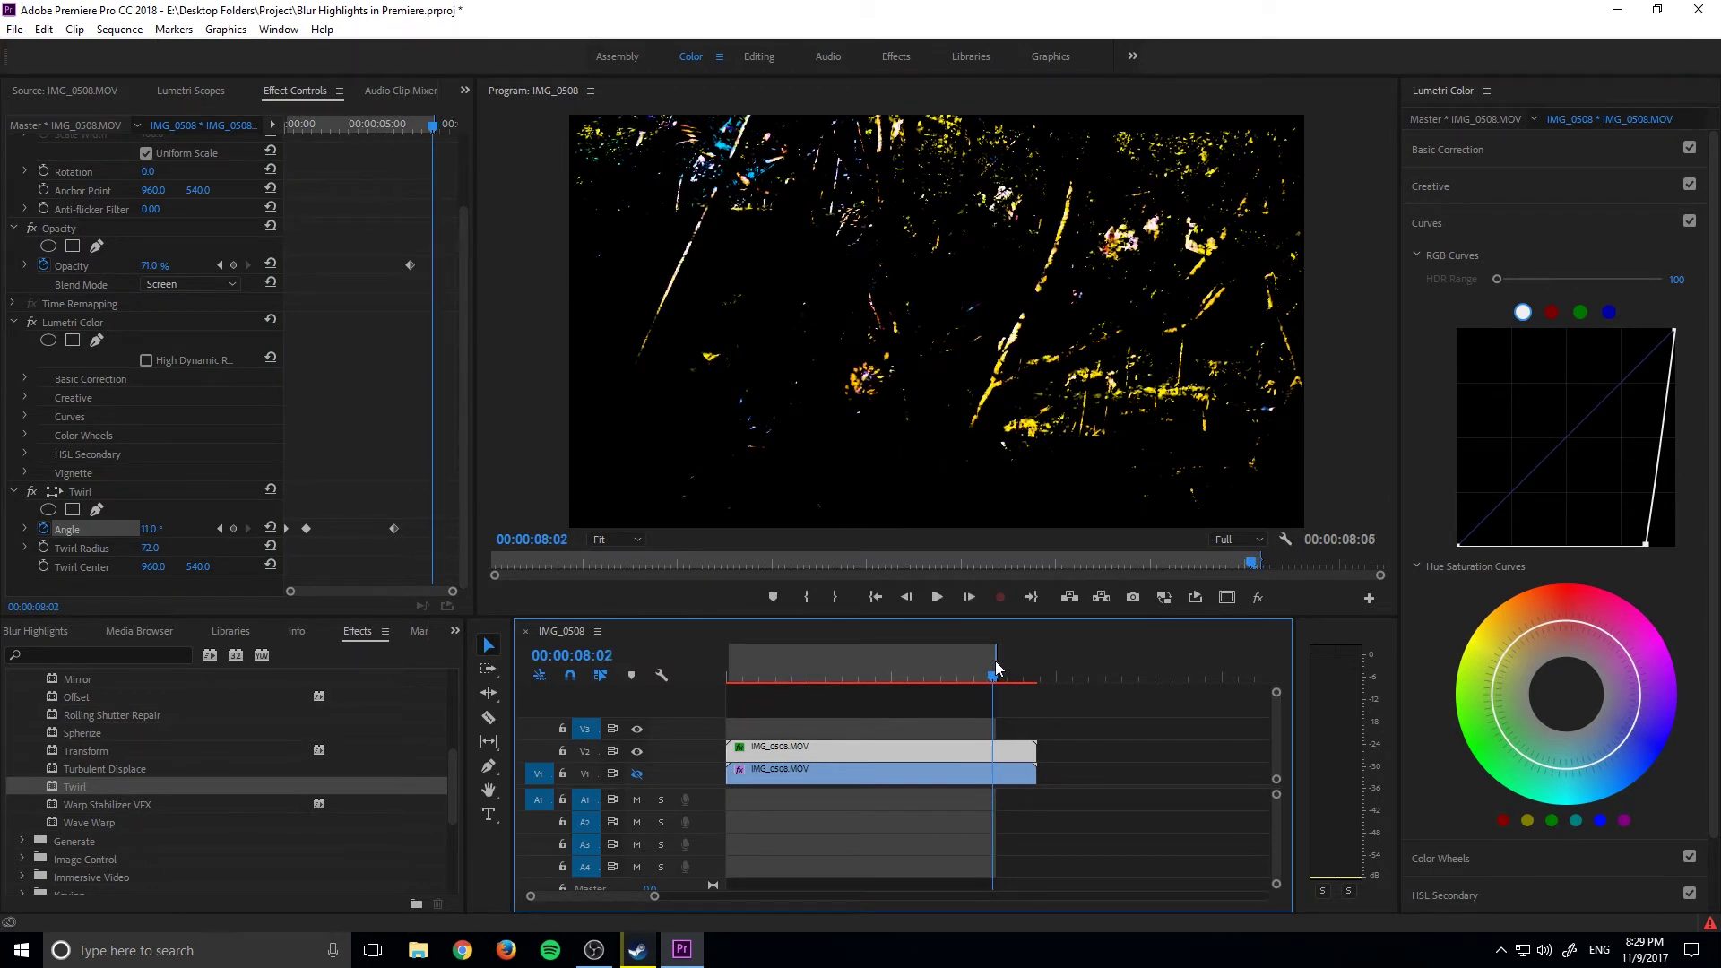
pyautogui.moveTo(997, 668); pyautogui.dragTo(843, 666)
pyautogui.click(814, 668)
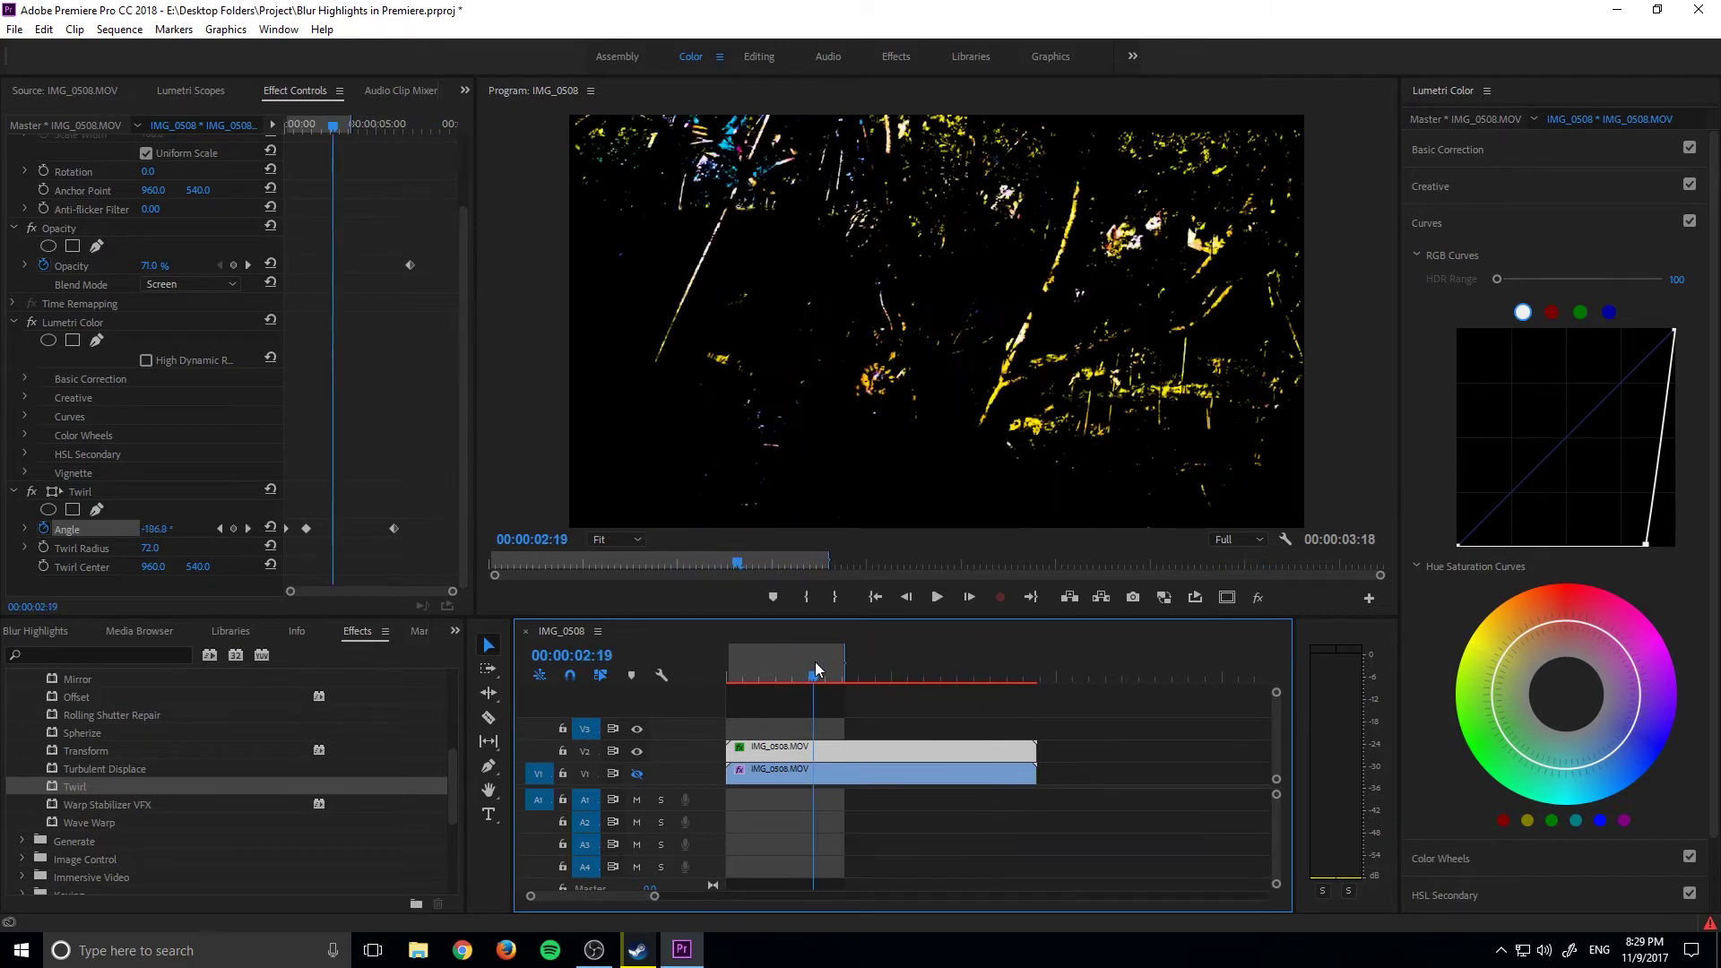
# Step: Render and play the marked range, then make the V1 track visible again
pyautogui.press('Return')
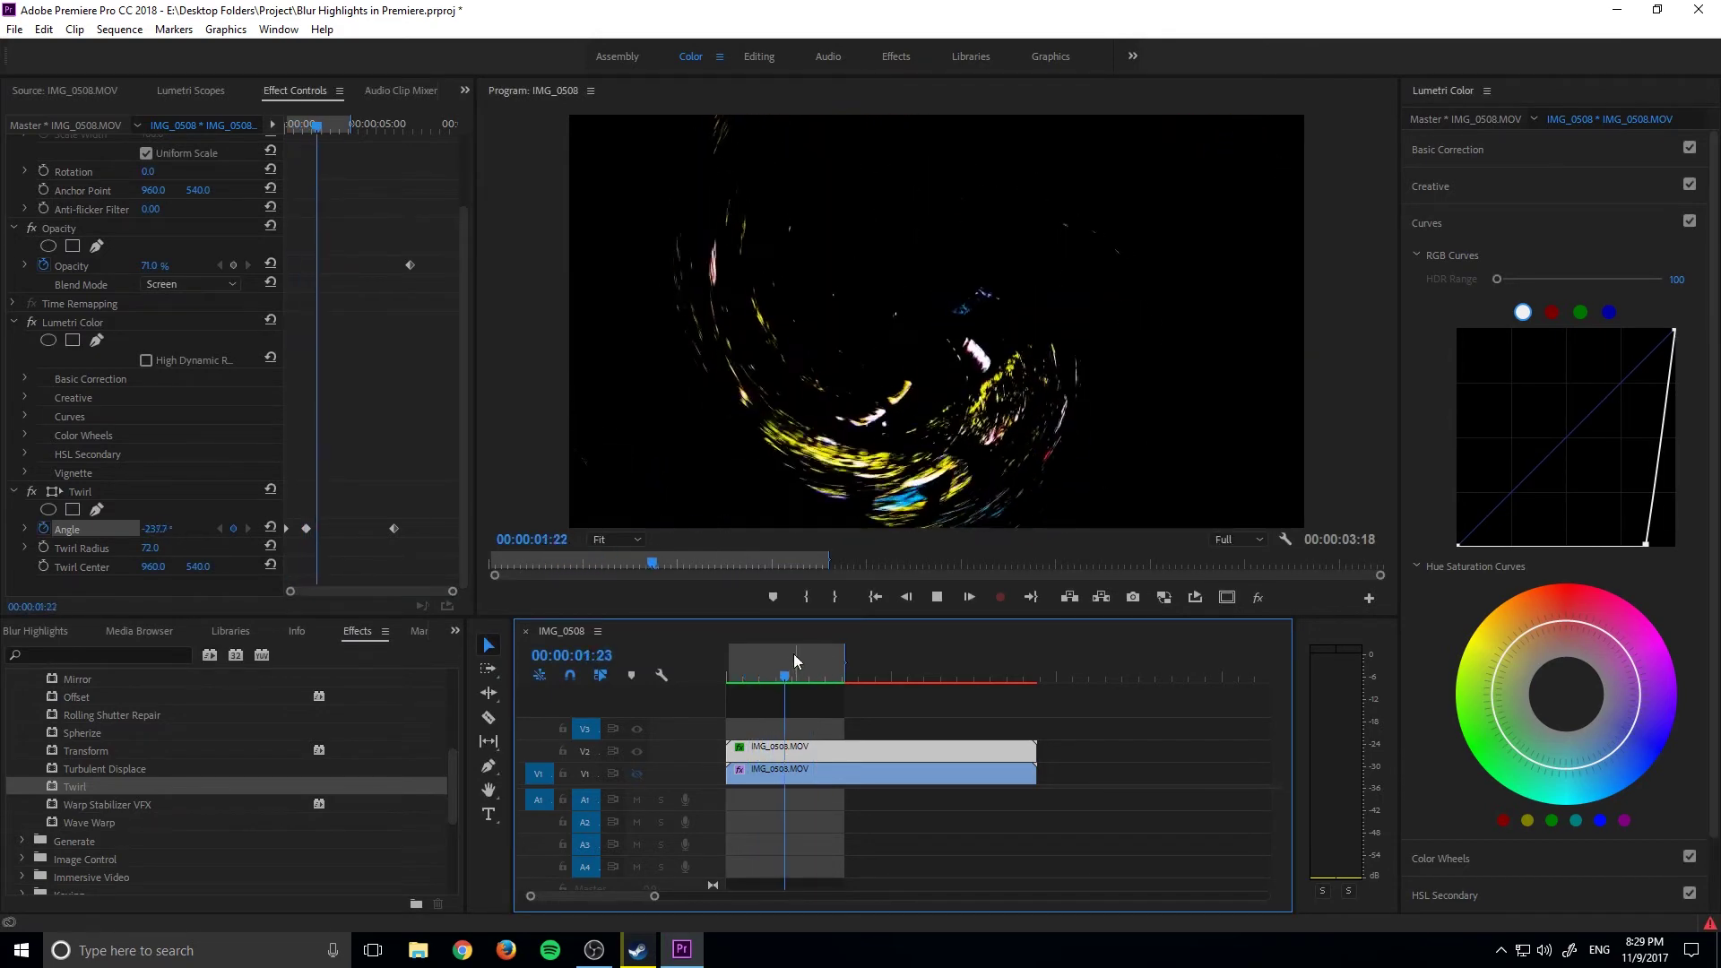
pyautogui.press('Home')
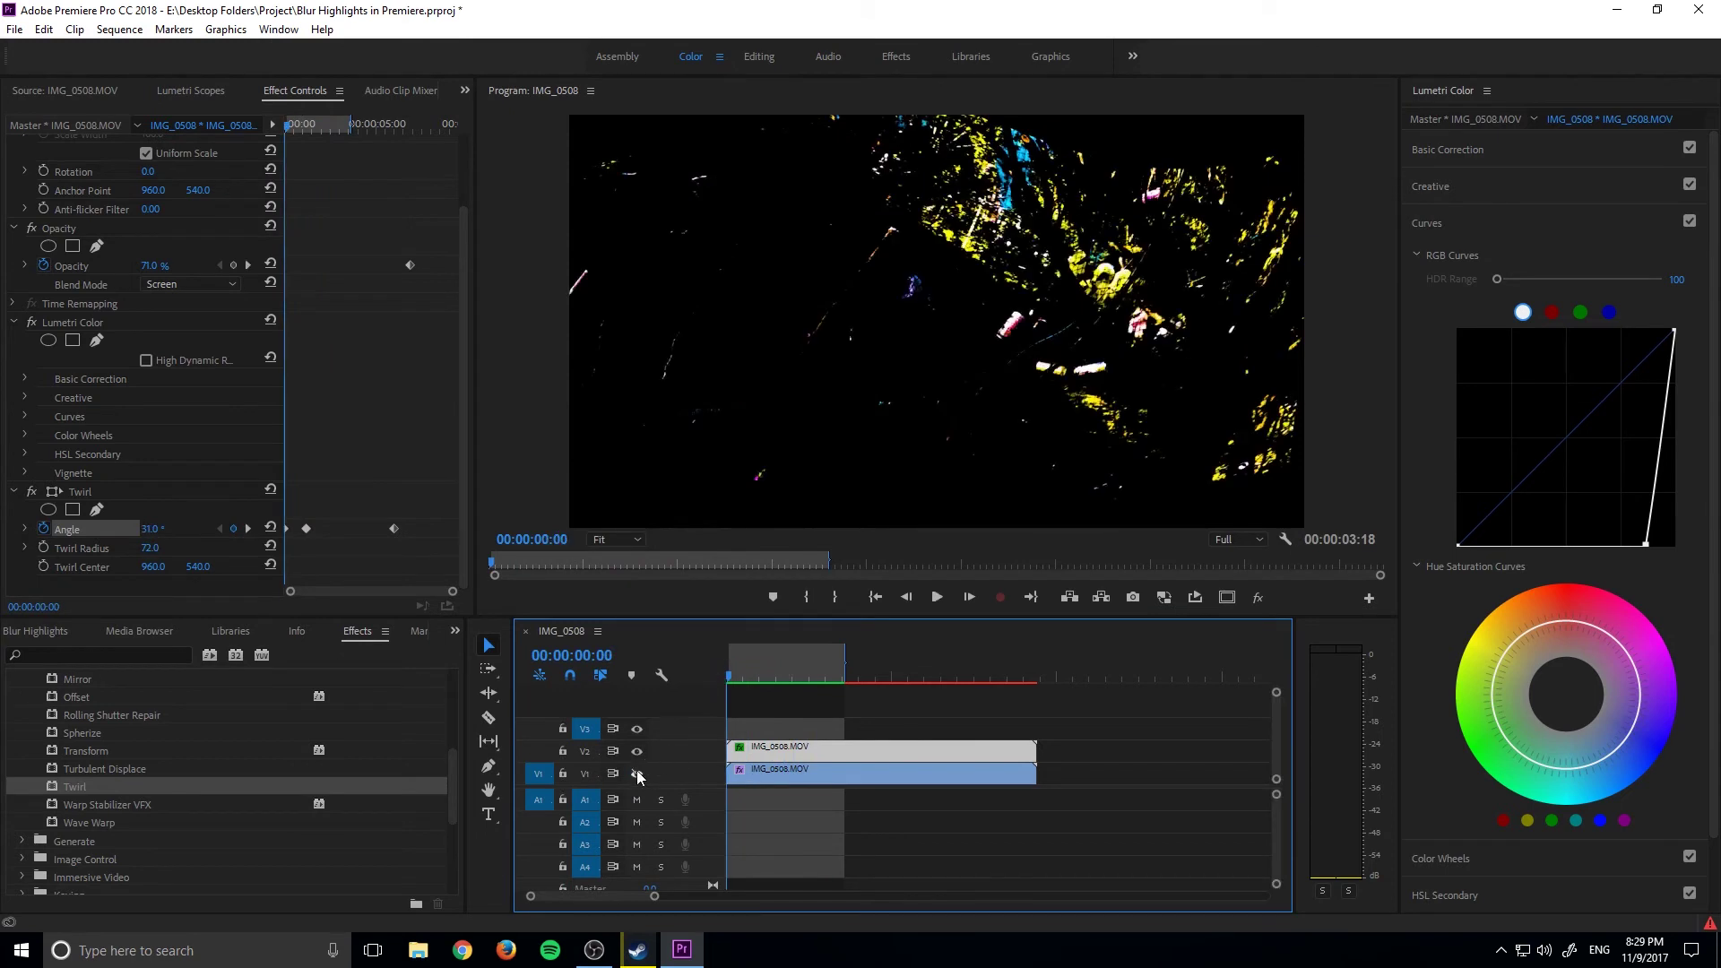
pyautogui.click(638, 774)
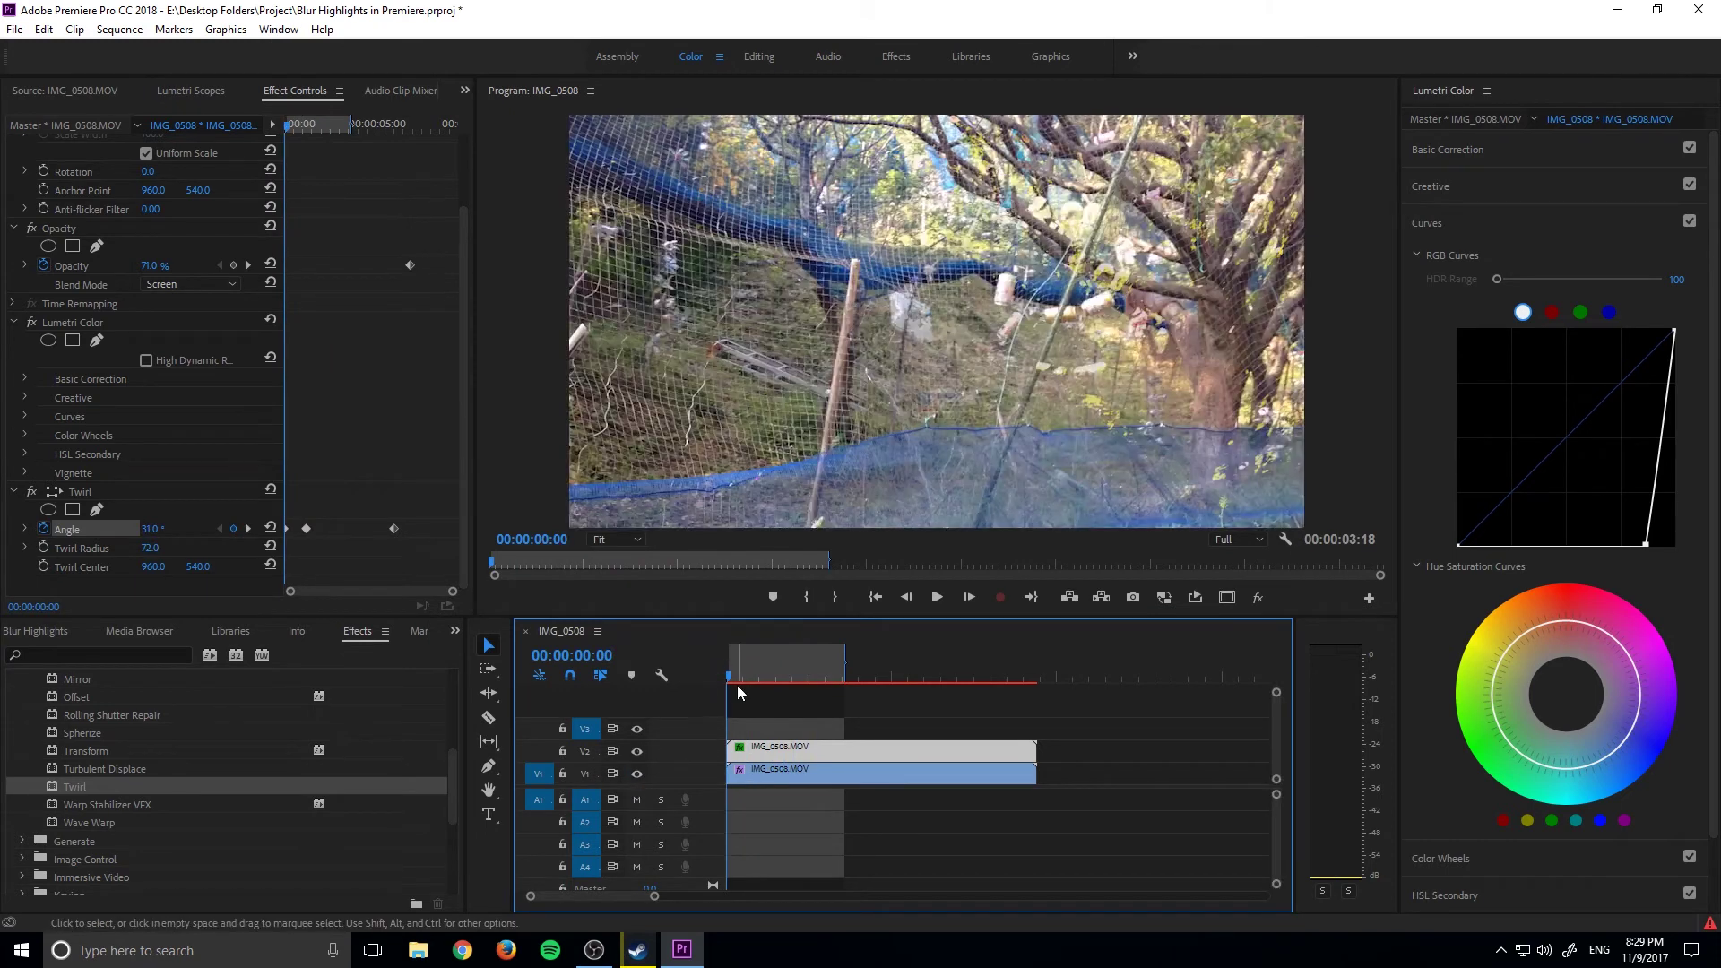
# Step: Play and scrub the opening seconds to preview the twirling highlights over the footage
pyautogui.press('space')
pyautogui.press('space')
pyautogui.press('Home')
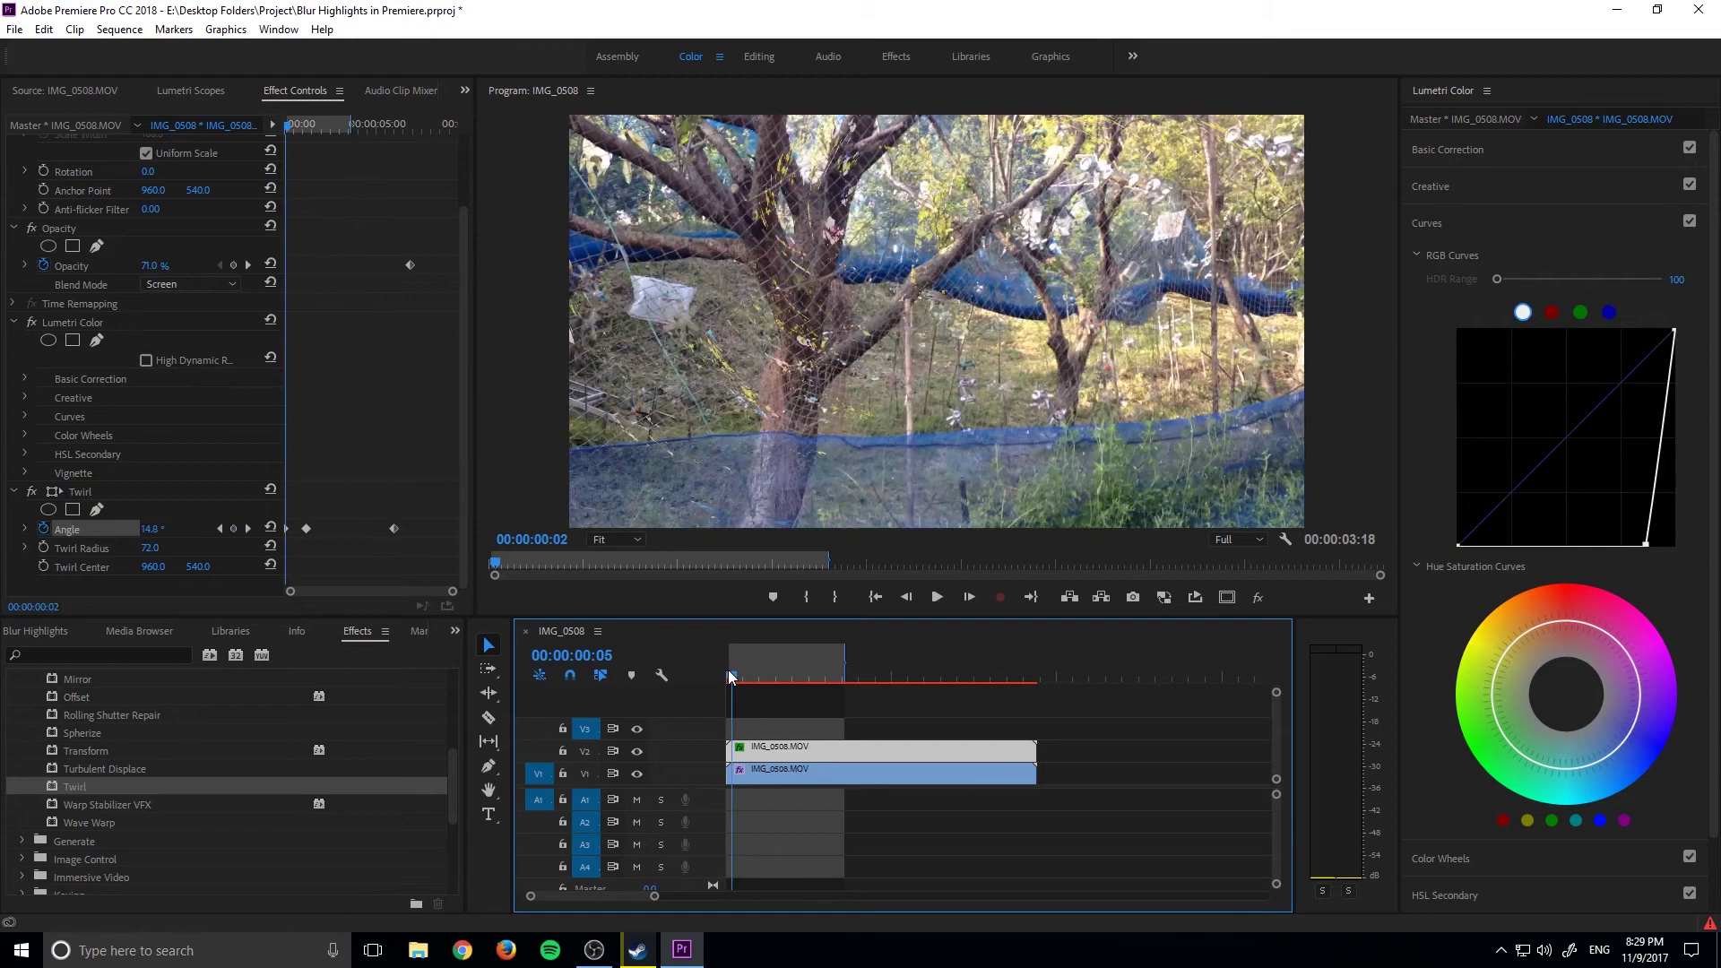
pyautogui.moveTo(723, 669); pyautogui.dragTo(826, 688)
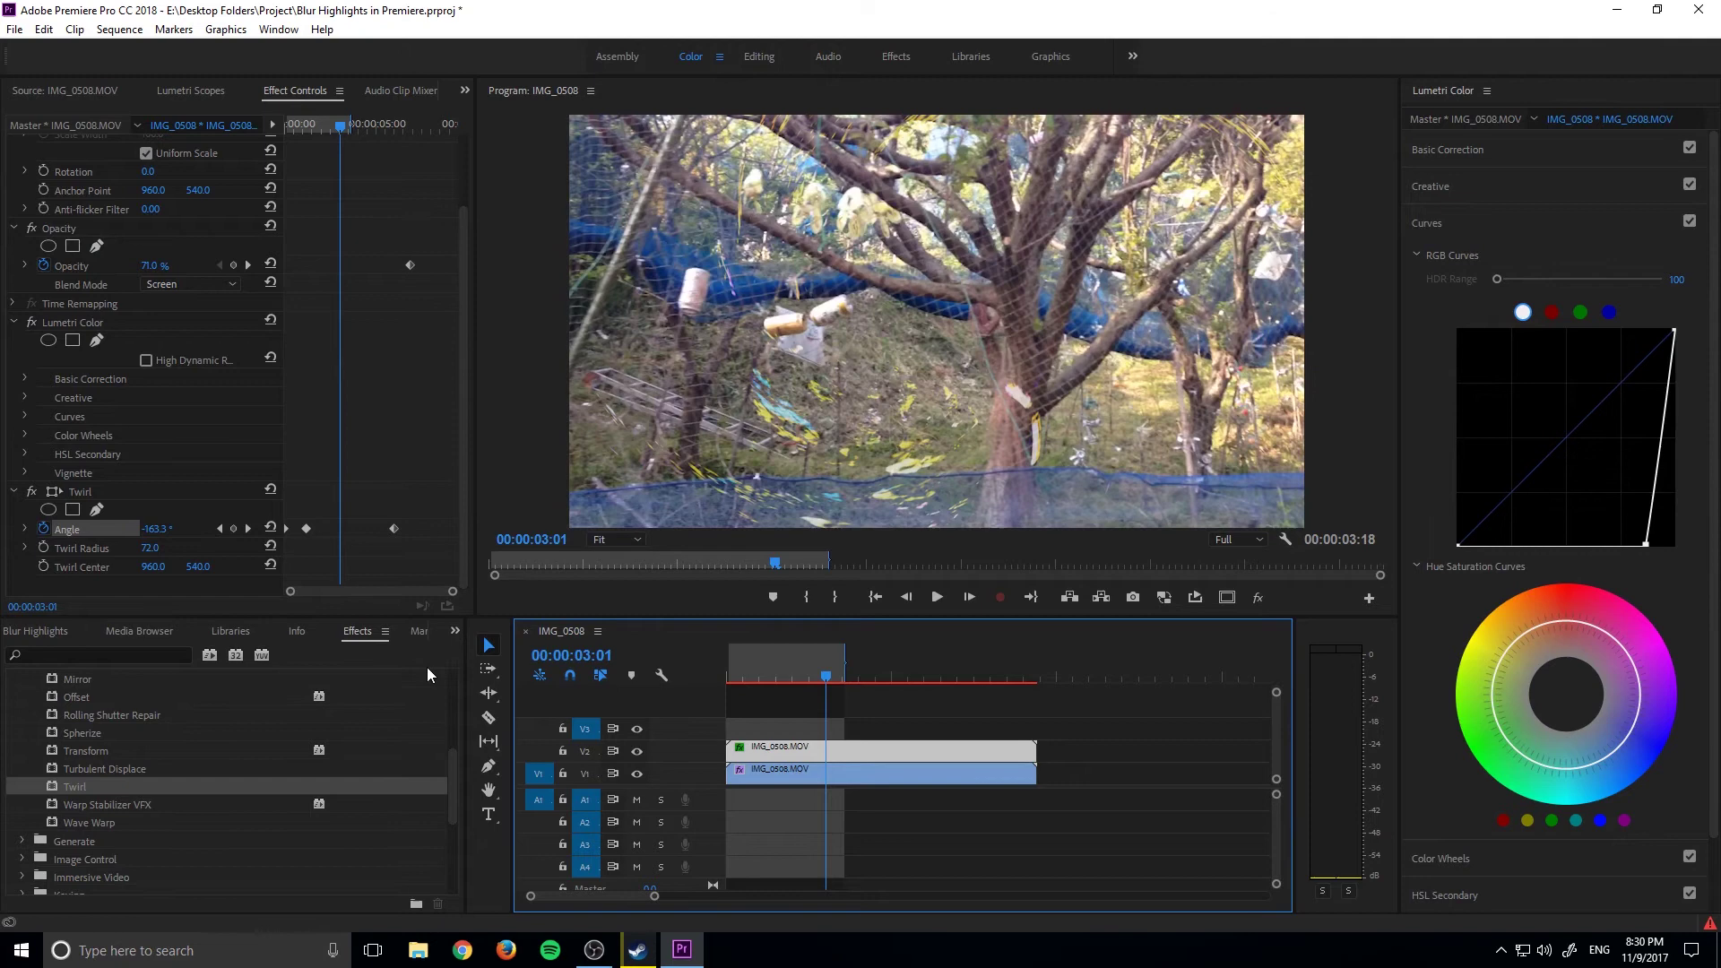
# Step: Save the project with Ctrl+S
pyautogui.hotkey('ctrl', 's')
pyautogui.scroll(-3, 268, 713)
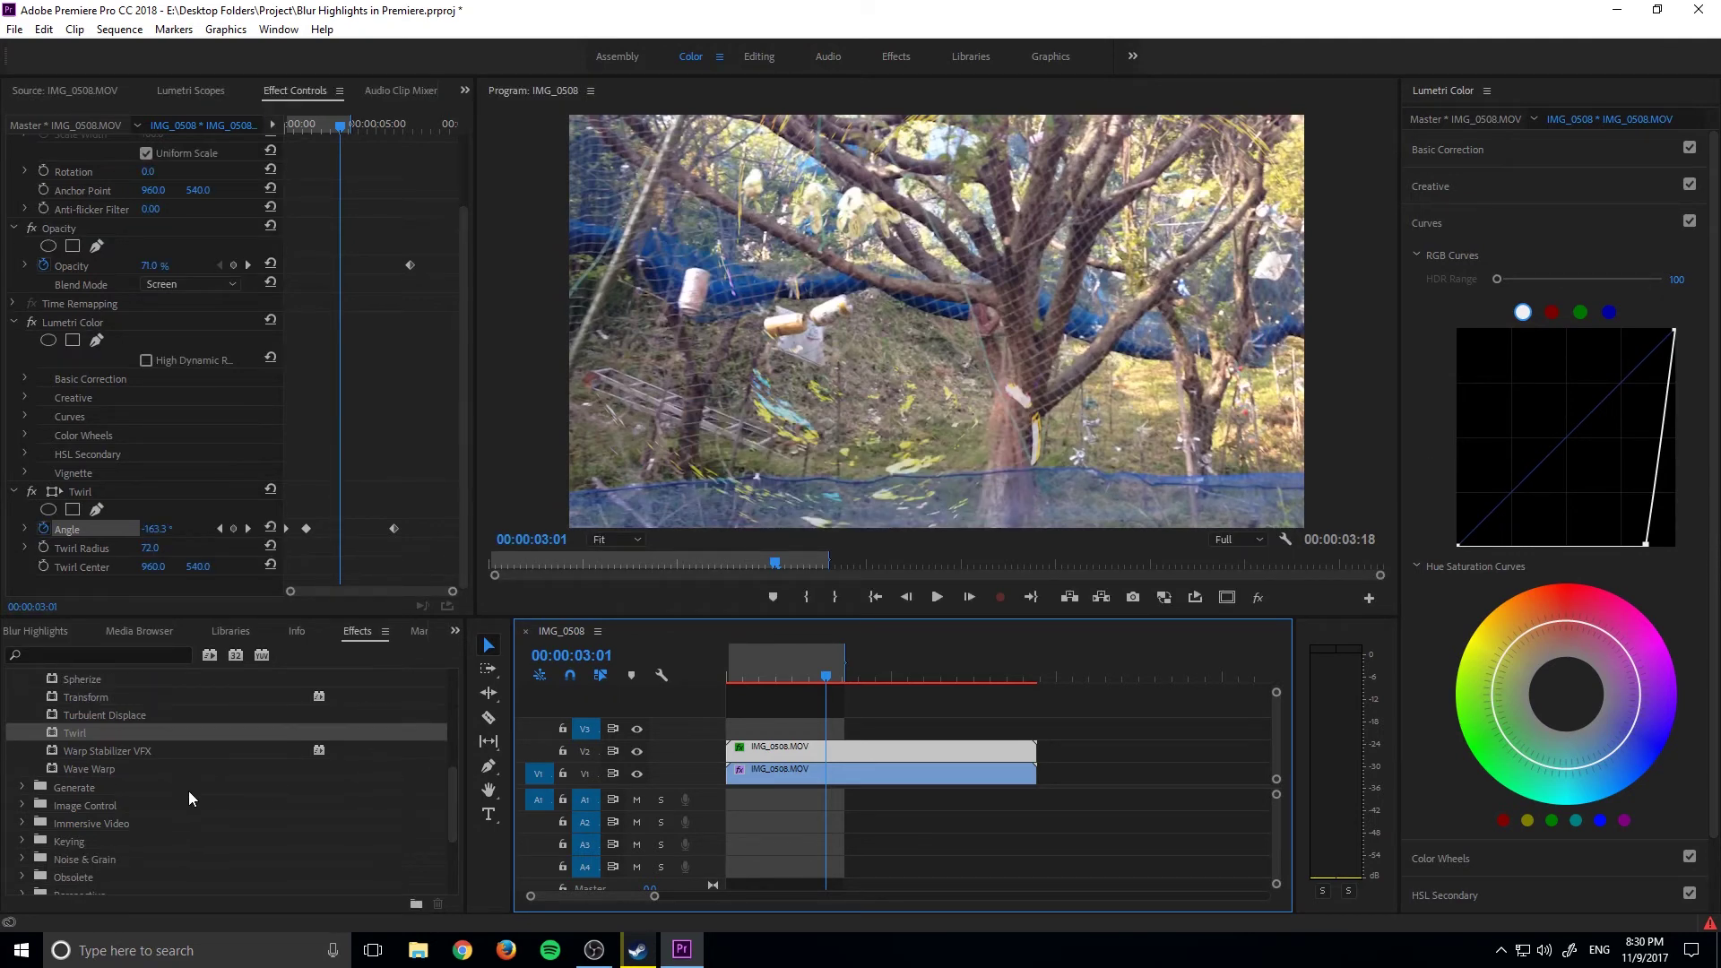
pyautogui.scroll(3, 188, 791)
pyautogui.scroll(-3, 164, 785)
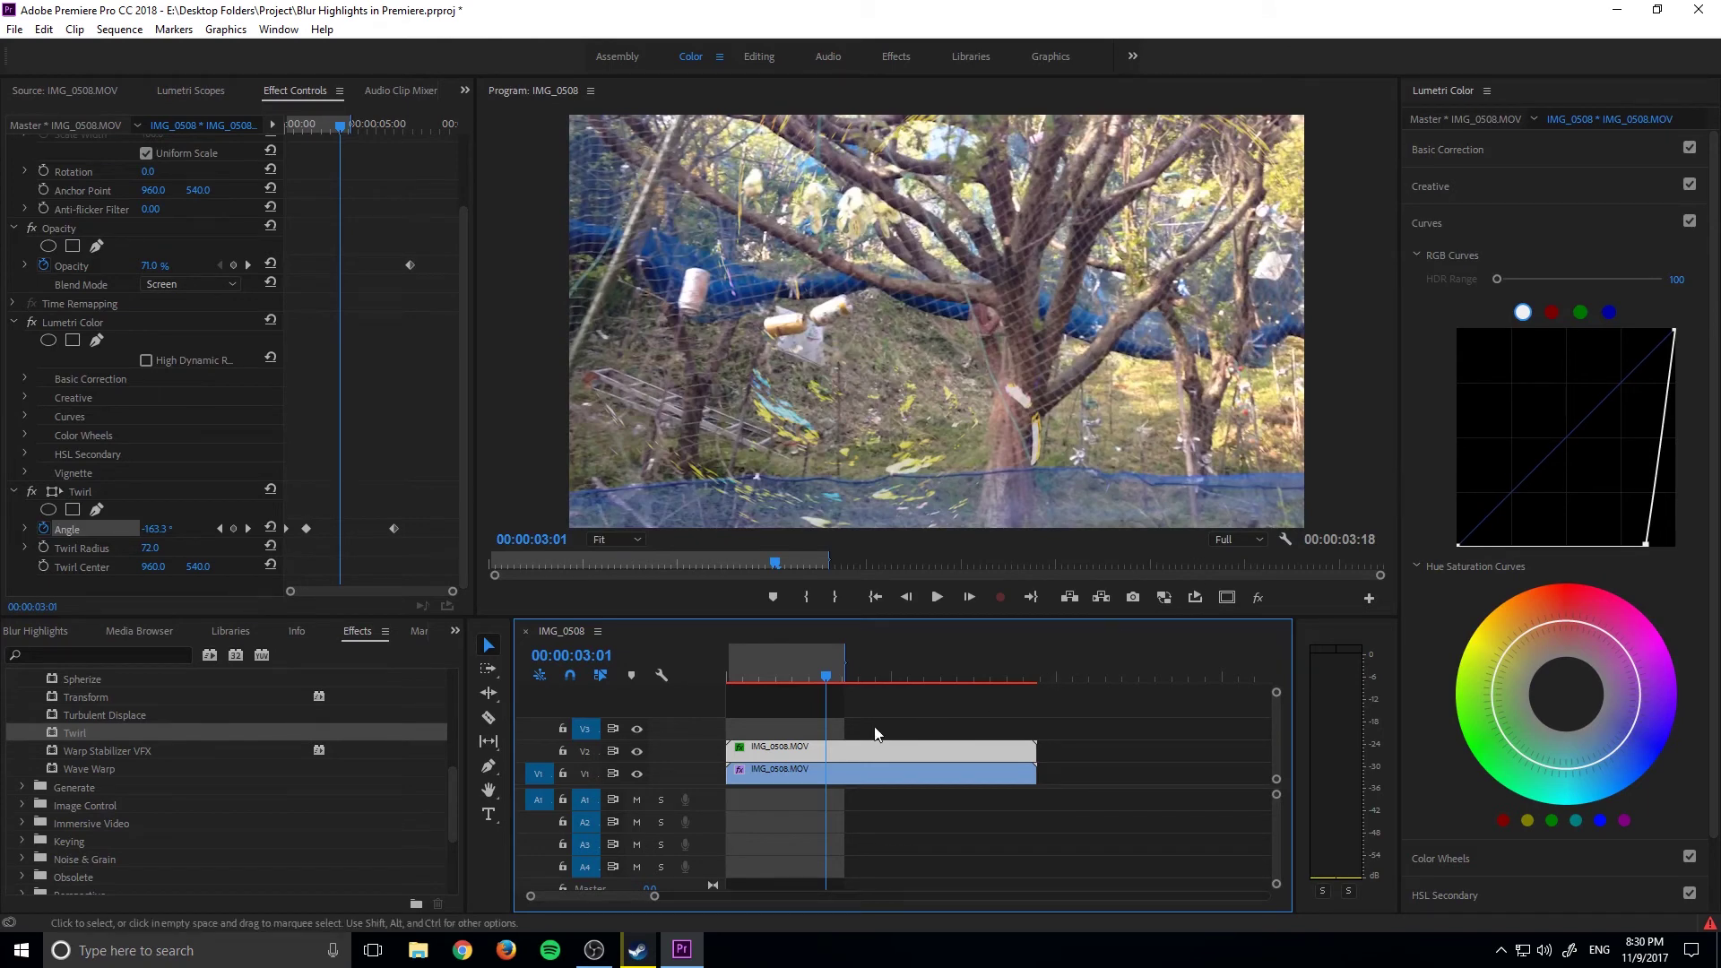
pyautogui.click(637, 774)
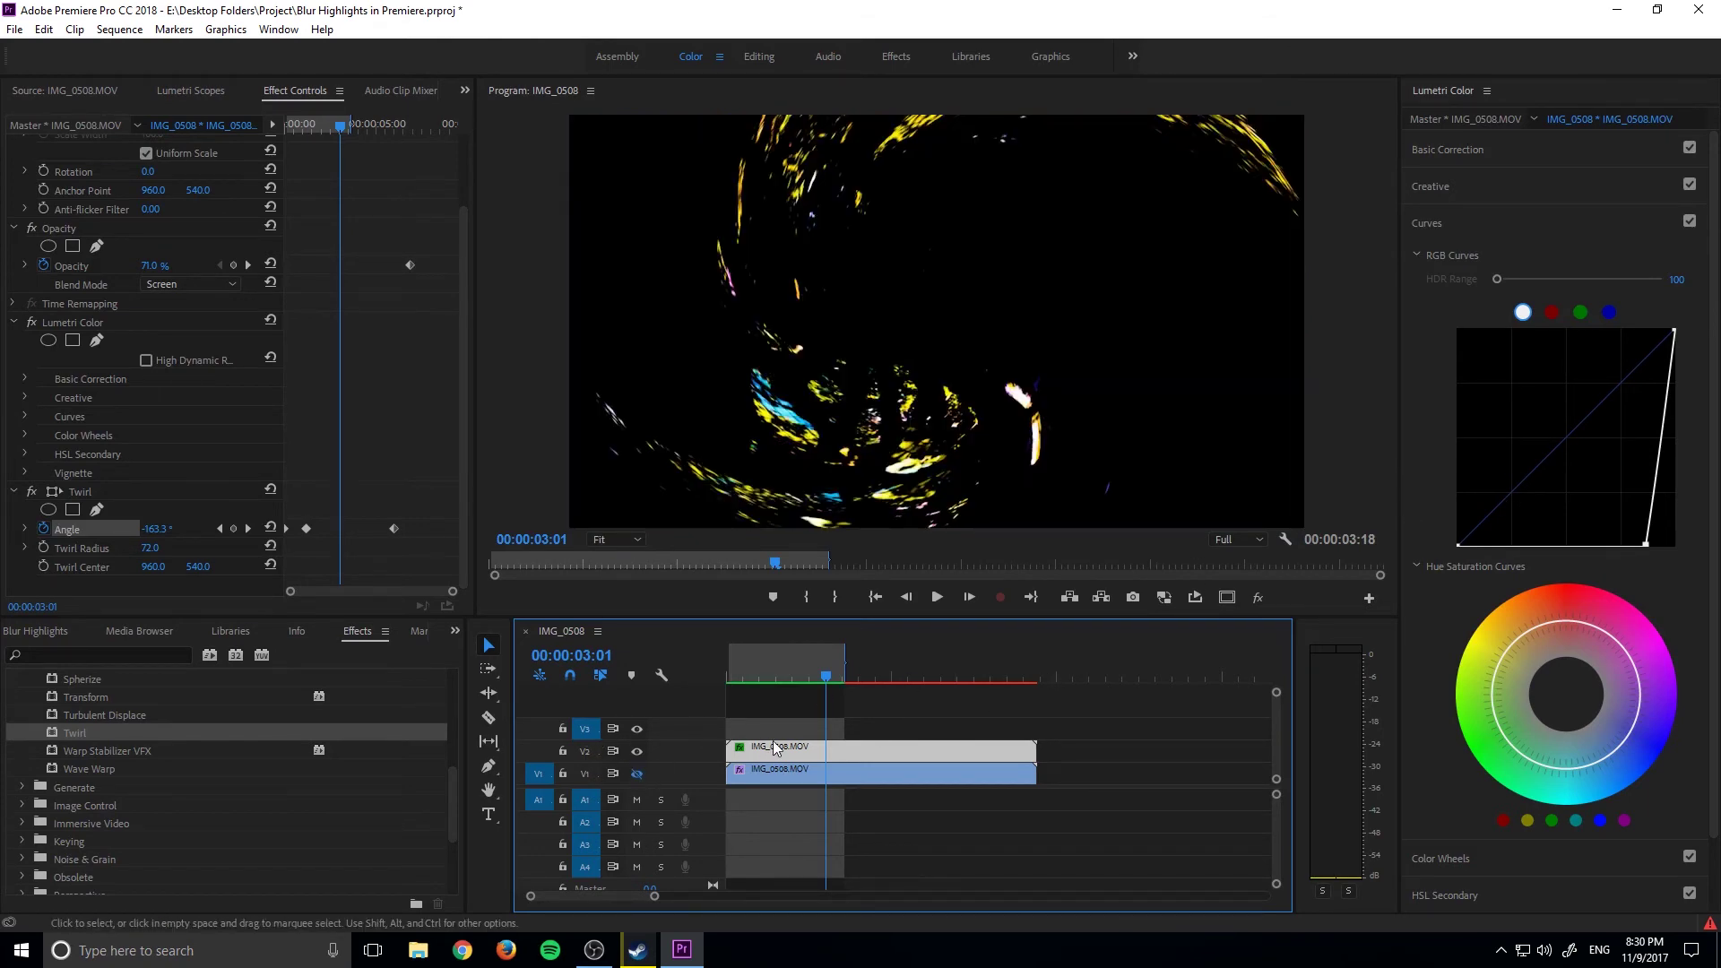
pyautogui.scroll(-1, 157, 789)
pyautogui.scroll(3, 157, 812)
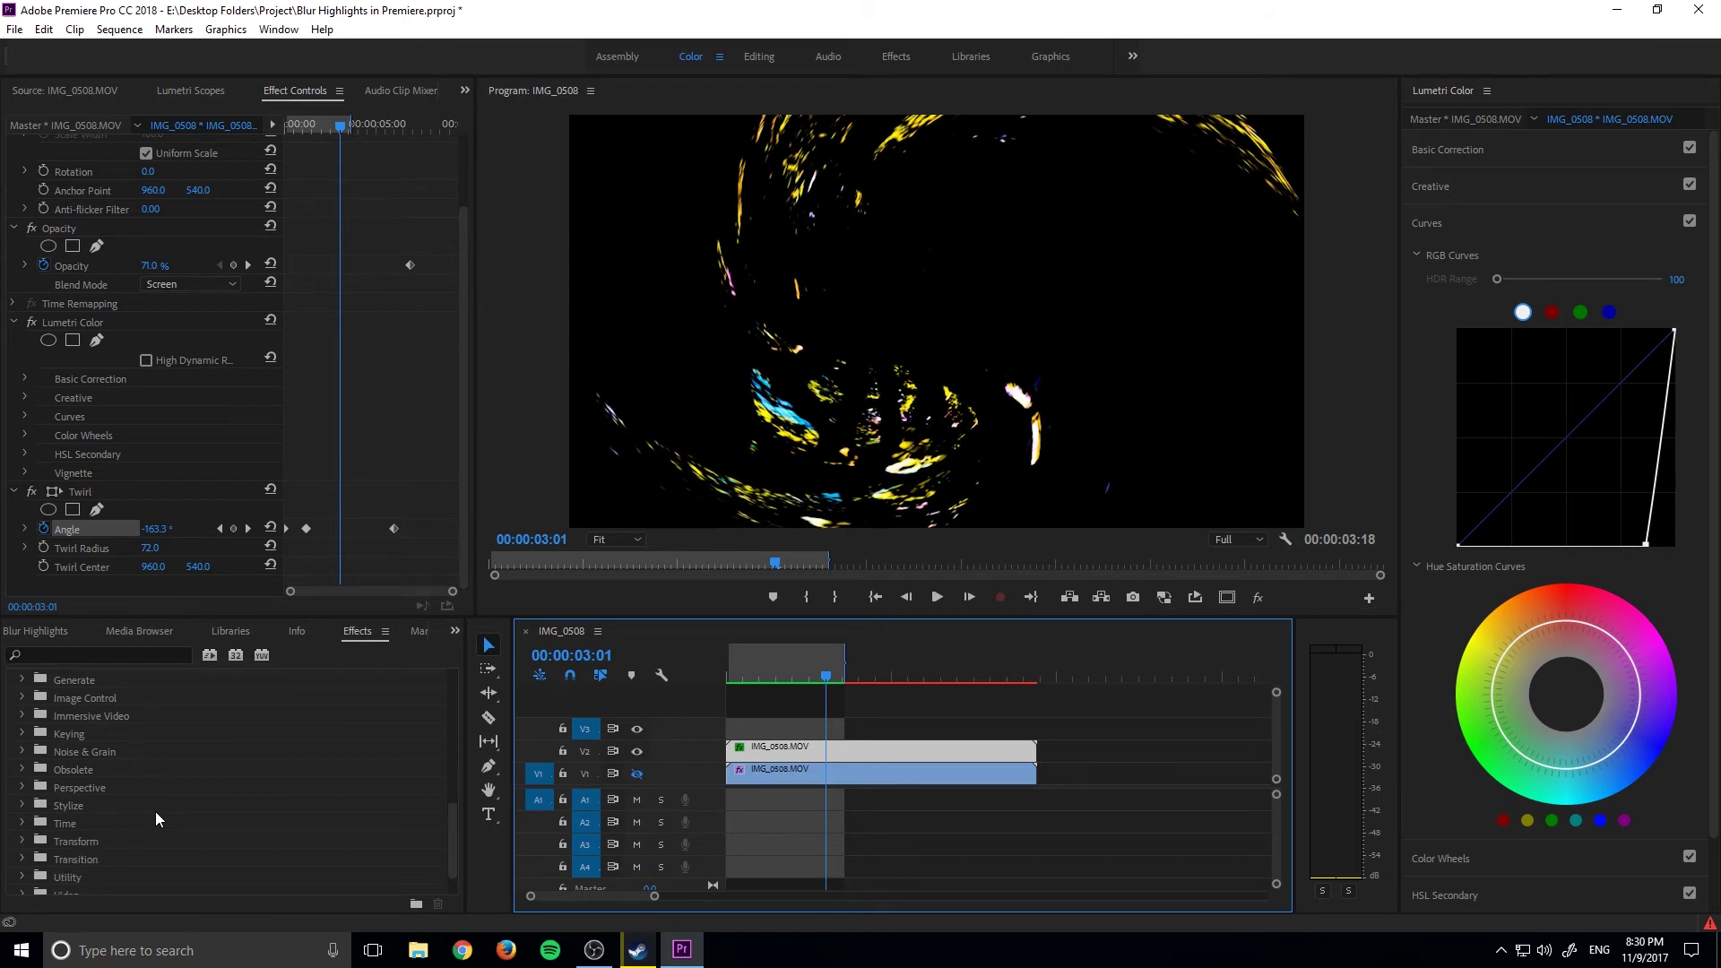
pyautogui.scroll(2, 79, 264)
pyautogui.scroll(1, 84, 208)
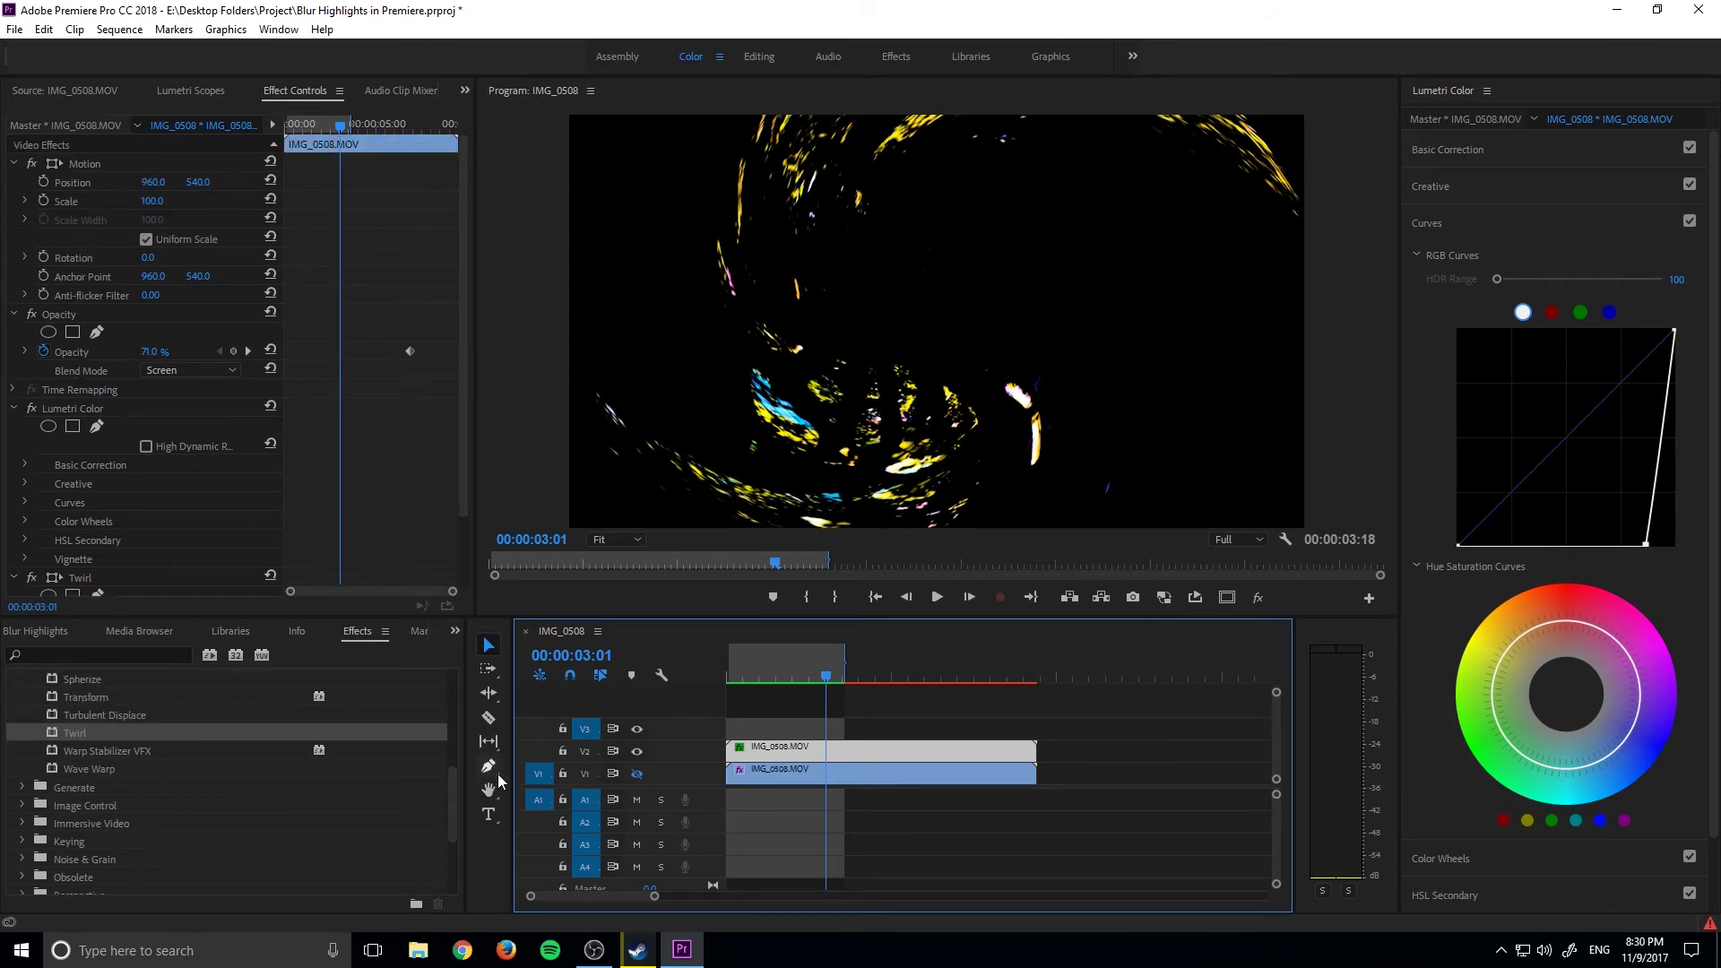
pyautogui.click(637, 775)
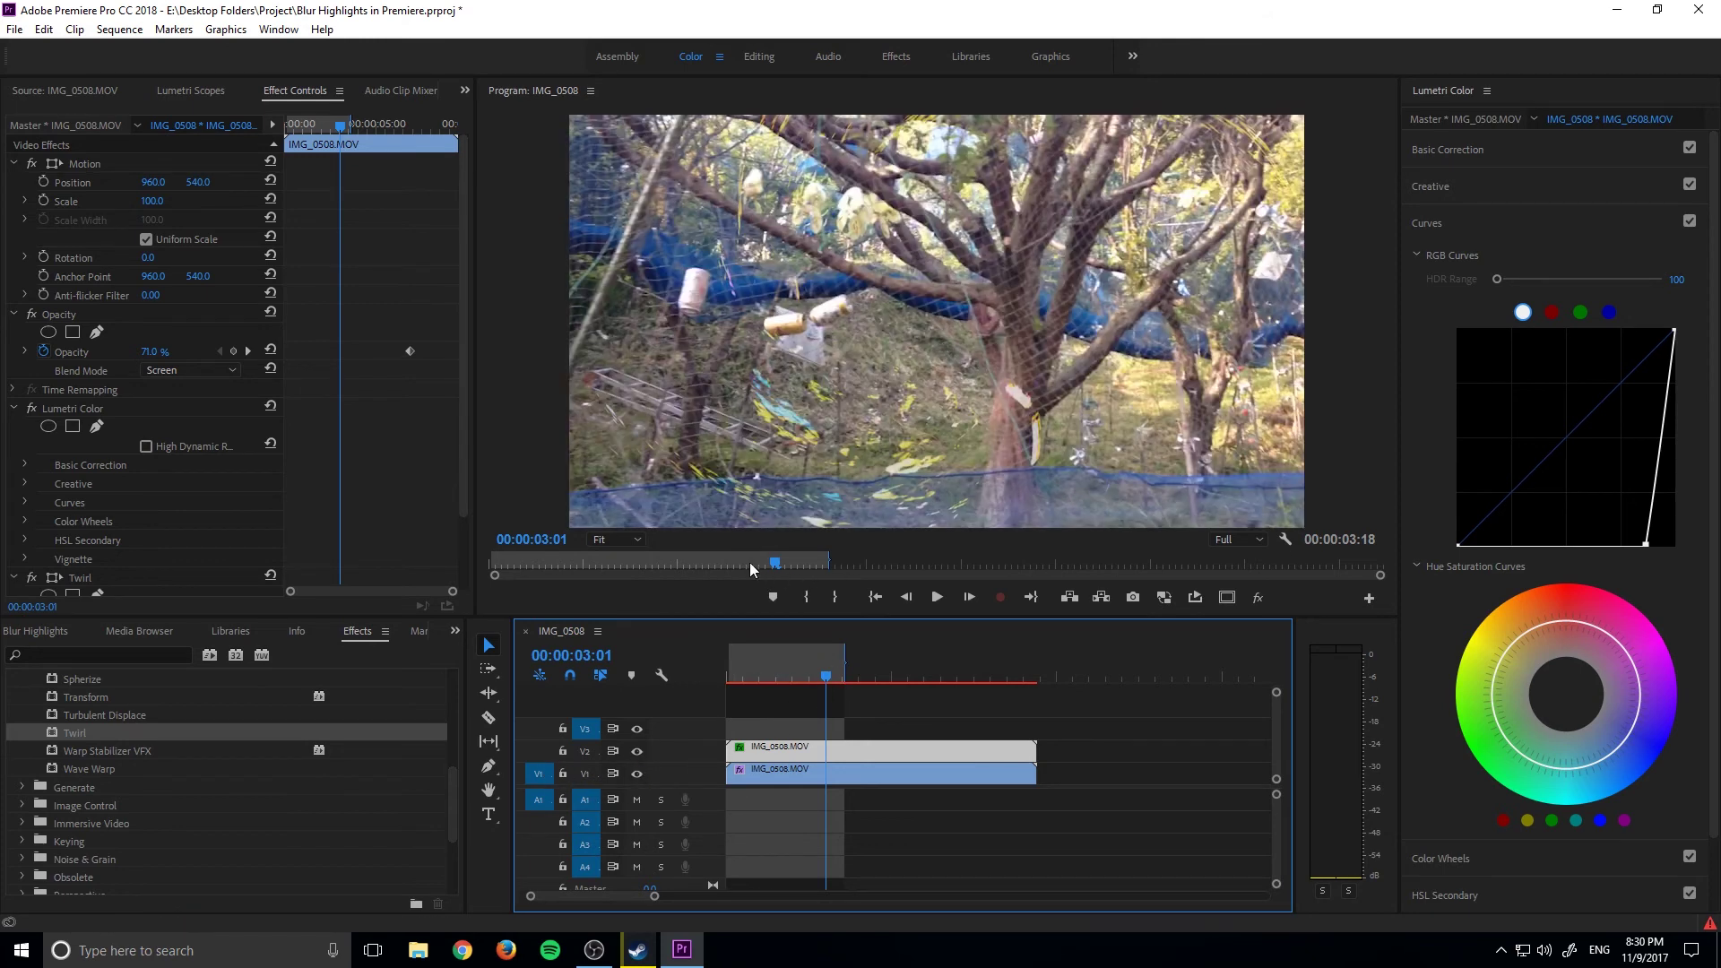